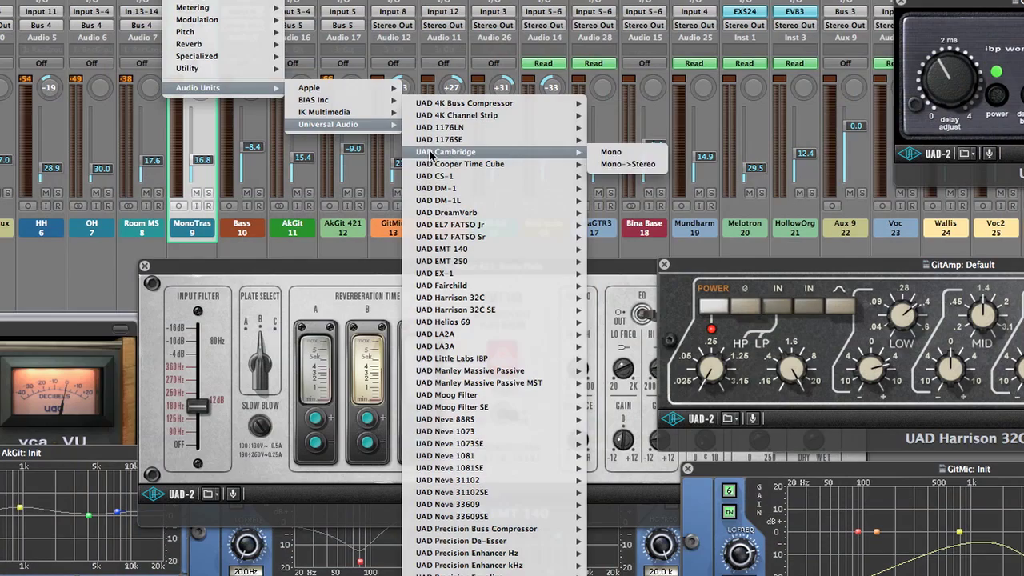
Insert the UAD Cambridge equaliser in mono on the MonoTras channel
click(603, 153)
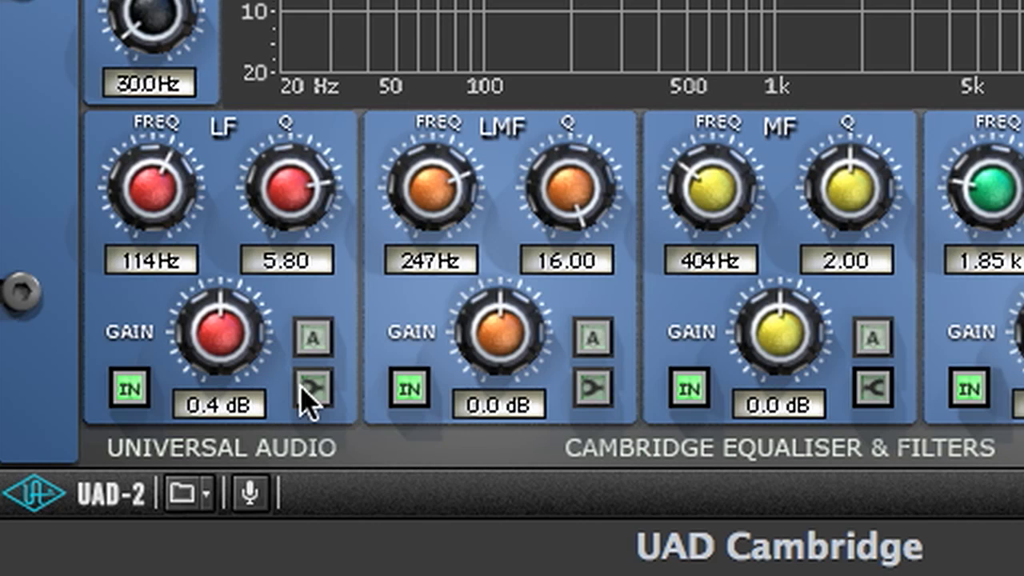
Raise the LF band's gain slightly and change the low-cut filter's slope type from S2
click(232, 429)
drag(229, 327, 251, 327)
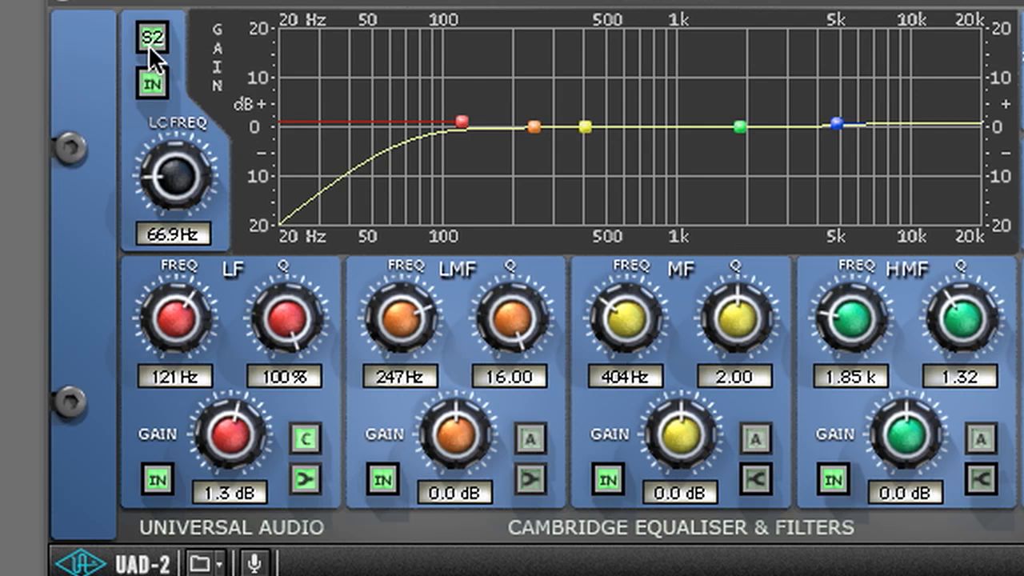
click(148, 45)
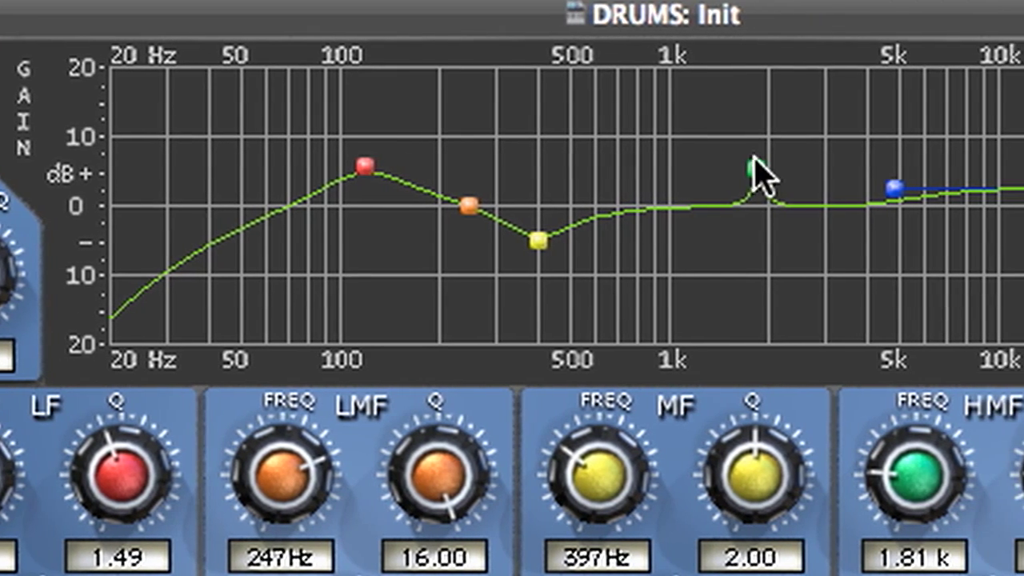
Raise the HMF peak near 1.8 kHz on the DRUMS equaliser curve and adjust the band settings
drag(823, 160, 847, 144)
drag(690, 156, 524, 152)
drag(805, 455, 716, 473)
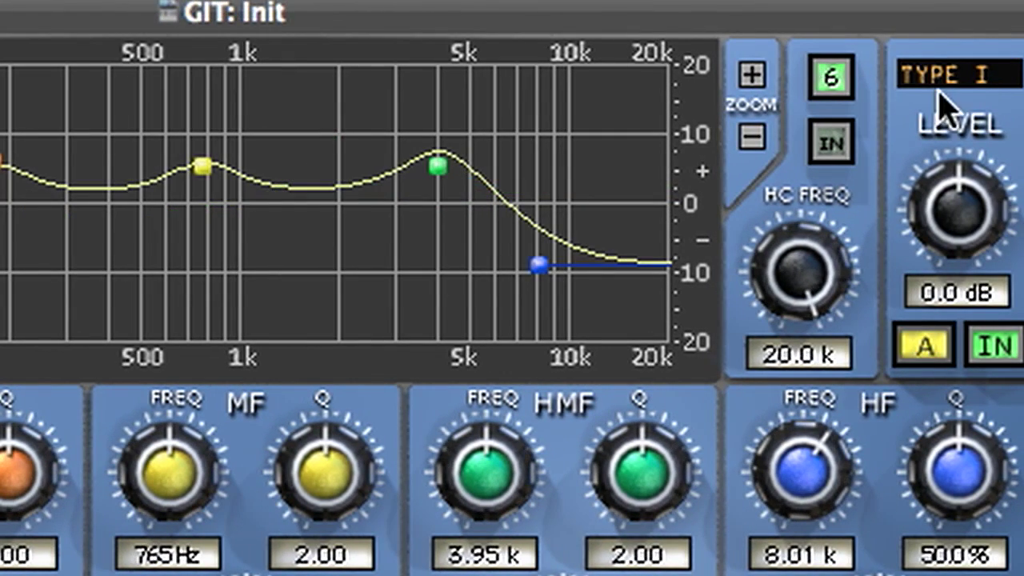
Compare the Type I and Type II equaliser curves on the GIT instance
click(910, 80)
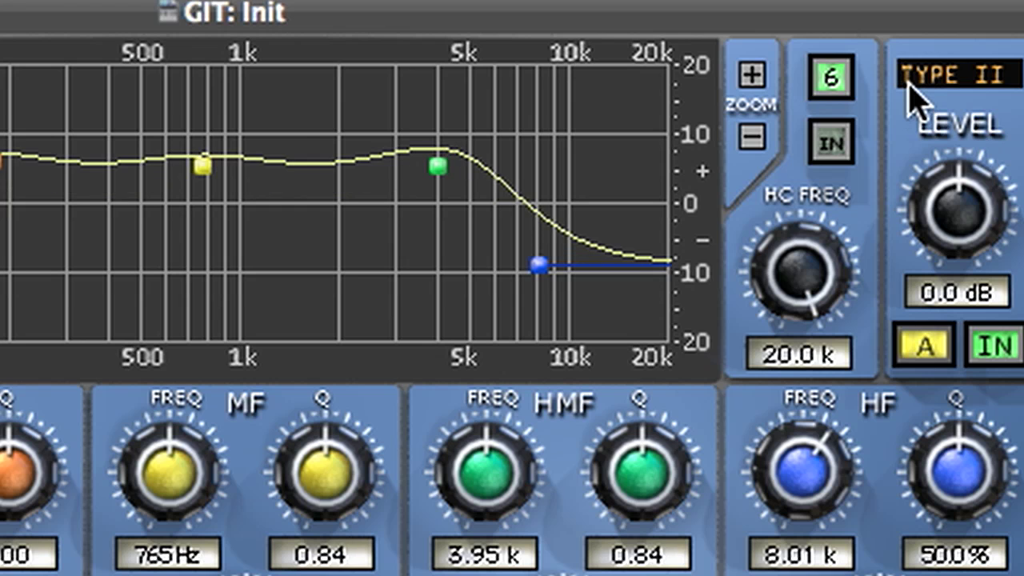
click(910, 80)
click(909, 80)
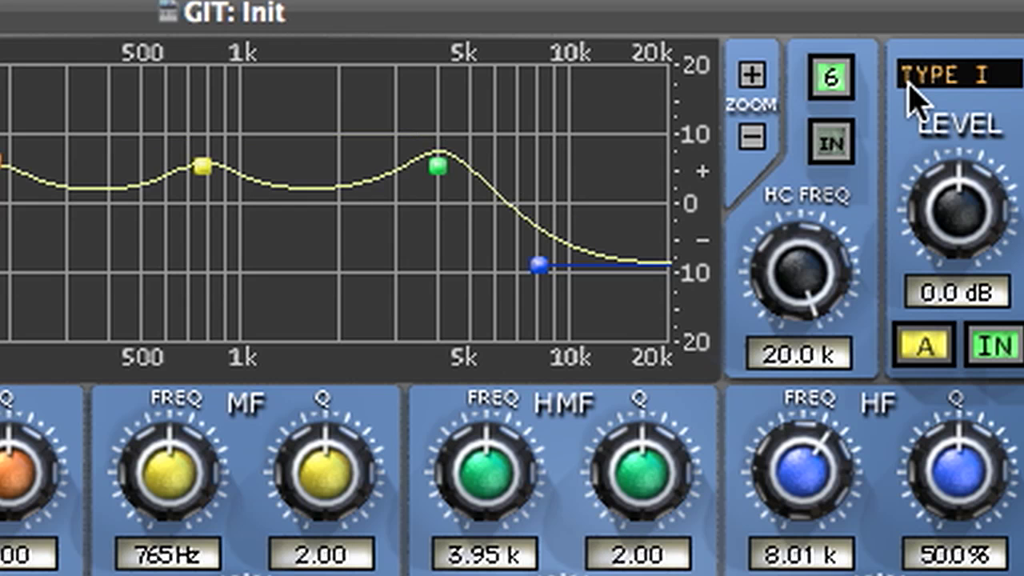
click(910, 80)
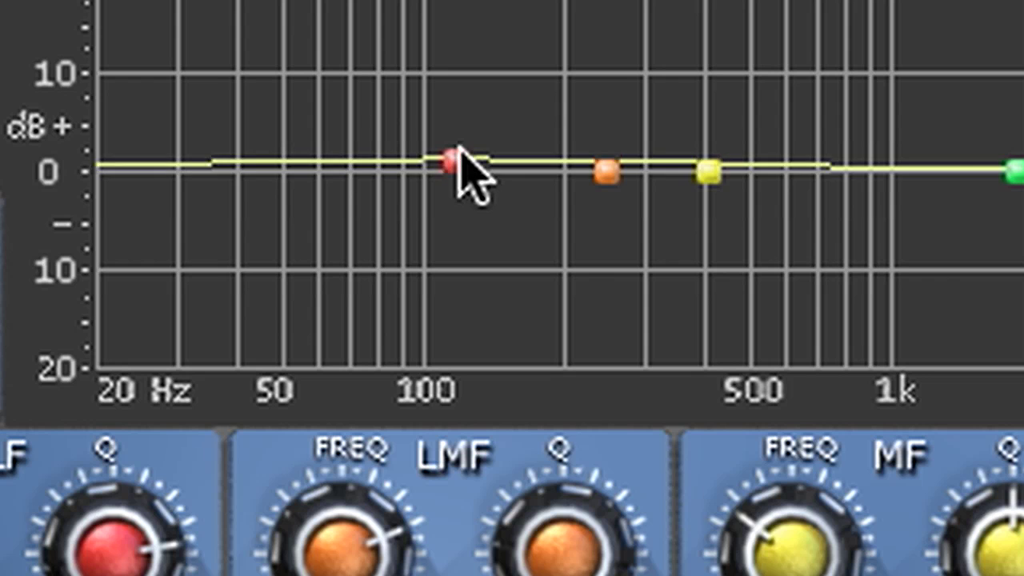
Boost the LF band near 115 Hz and the HMF band near 1.8 kHz on the equaliser curve
drag(459, 155, 454, 106)
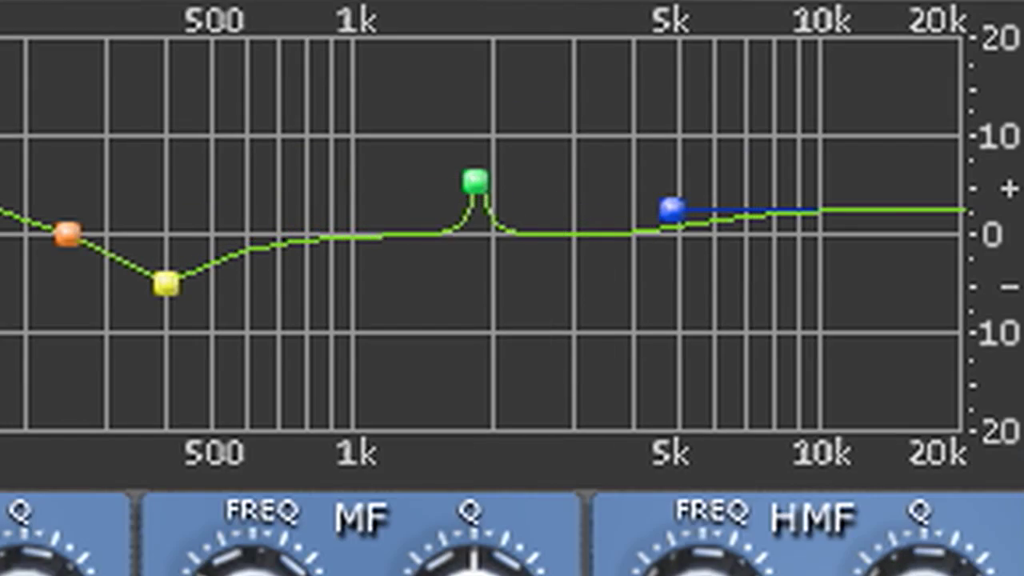
drag(473, 169, 489, 146)
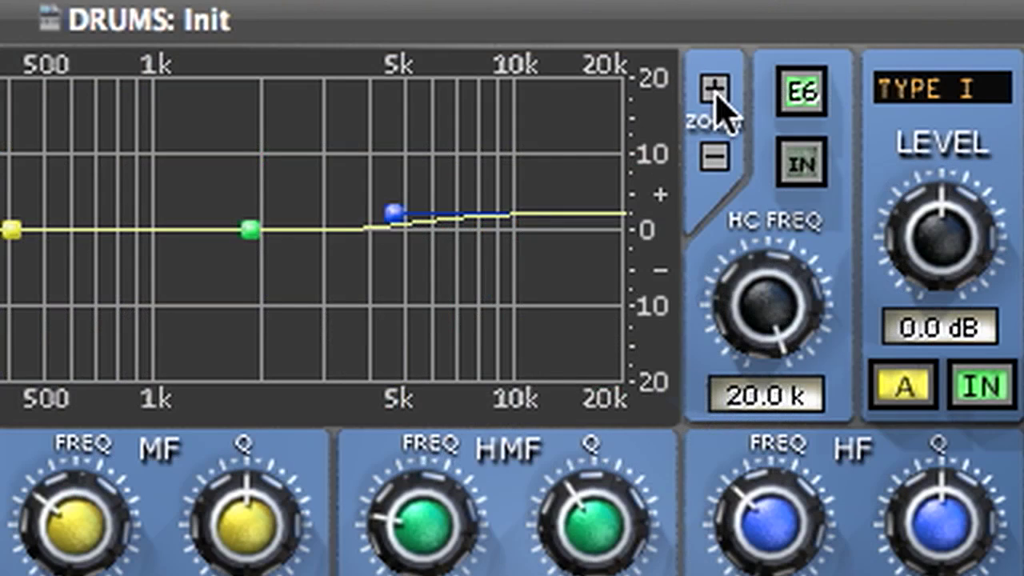
Zoom in on the curve's gain scale and compare the A and B settings of the DRUMS equaliser
click(717, 91)
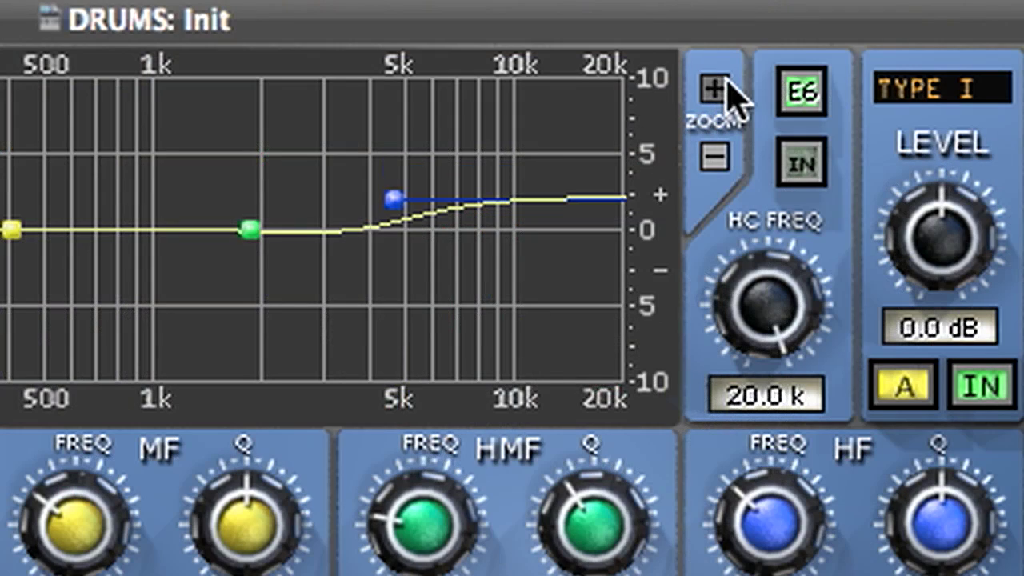
click(717, 91)
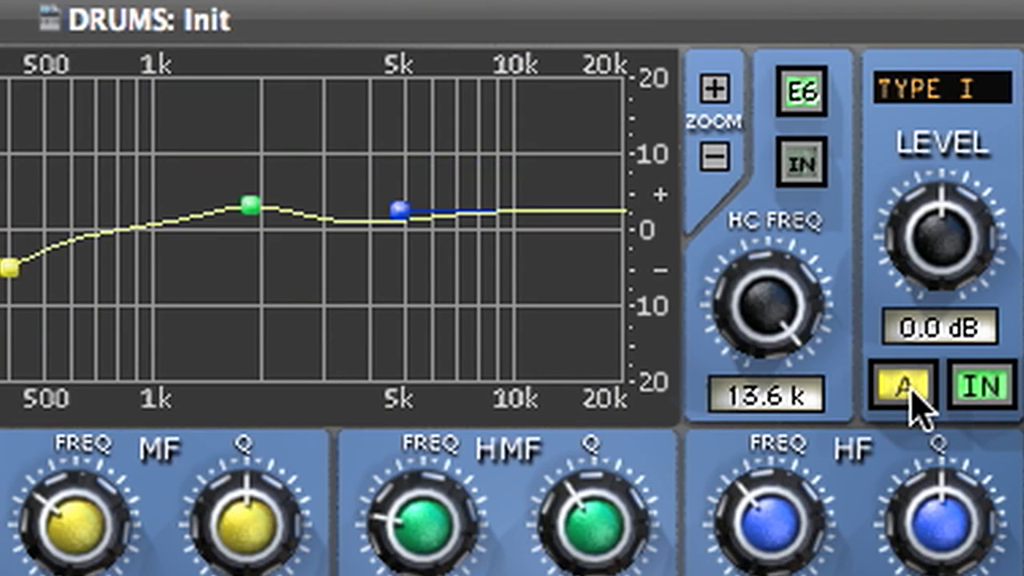
click(902, 387)
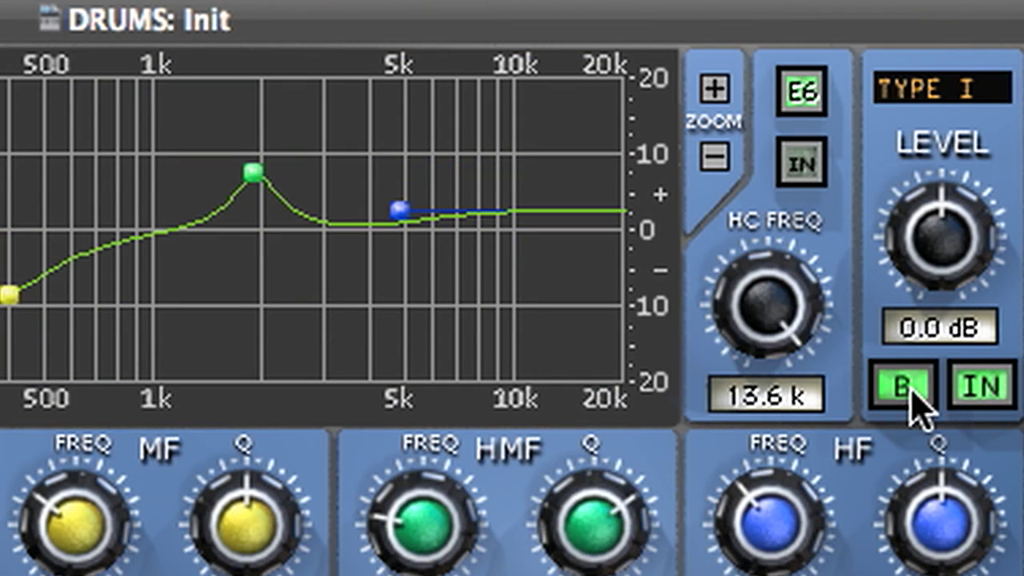
click(902, 388)
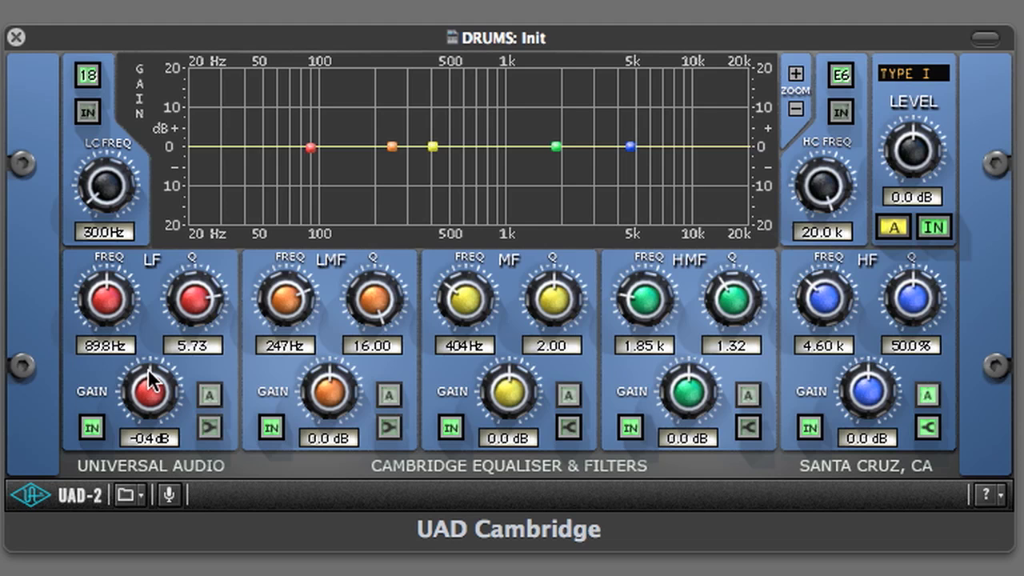
Set the LF band of the DRUMS equaliser to a boost of about 10.2 dB at 112 Hz
drag(149, 382, 125, 390)
mouse_move(102, 274)
mouse_down()
mouse_move(126, 308)
mouse_move(94, 282)
mouse_move(85, 297)
mouse_move(115, 279)
mouse_up()
drag(320, 173, 322, 108)
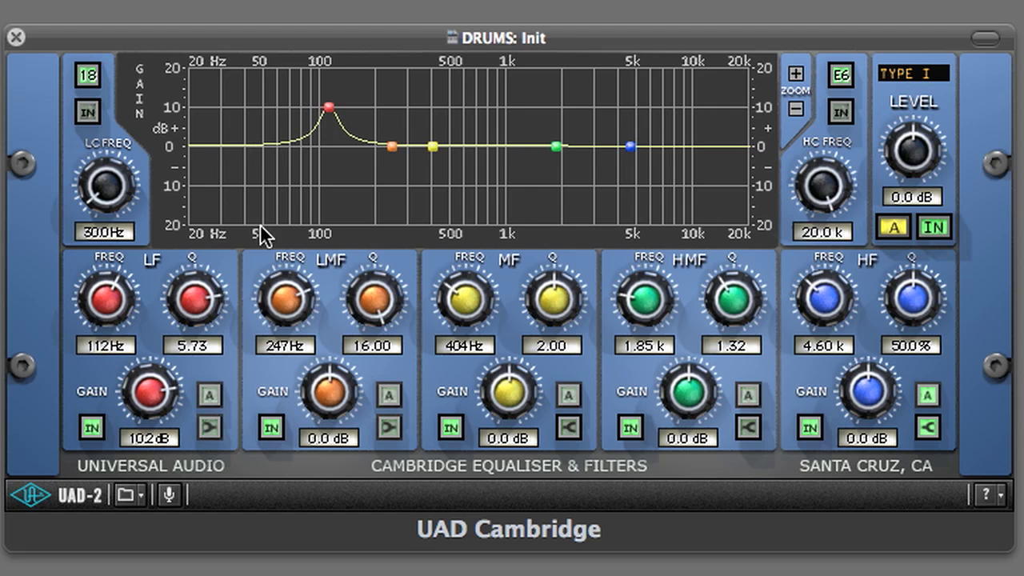
Try the LF peak with a Q of 3.10 and 6.2 dB gain, and with a Q of 5.80 and 12.0 dB gain
mouse_move(225, 290)
mouse_down()
mouse_move(216, 306)
mouse_move(194, 297)
mouse_move(221, 279)
mouse_up()
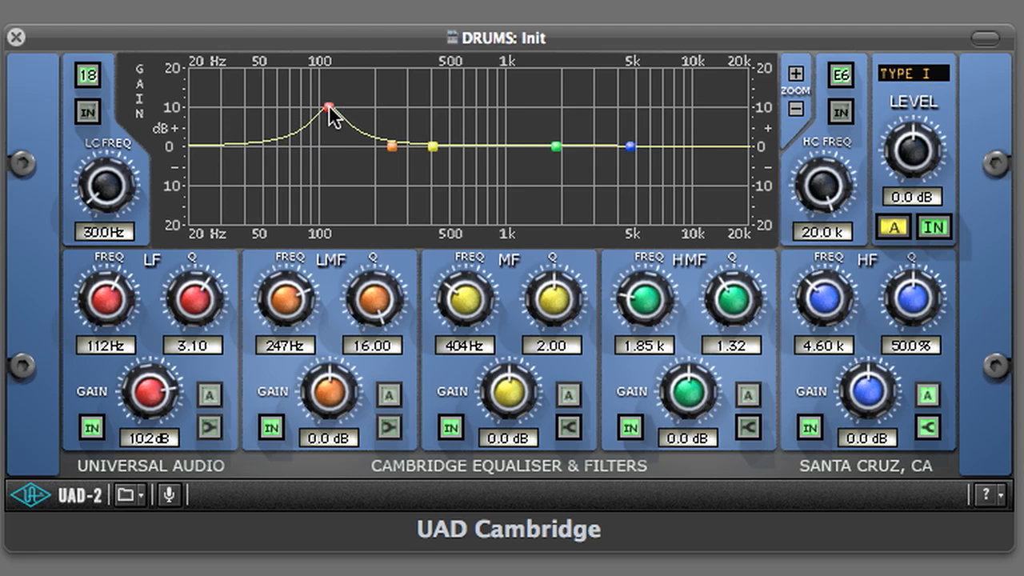
mouse_move(329, 108)
mouse_down()
mouse_move(328, 185)
mouse_move(327, 67)
mouse_move(318, 0)
mouse_move(322, 155)
mouse_move(312, 0)
mouse_move(313, 170)
mouse_move(311, 72)
mouse_move(328, 123)
mouse_up()
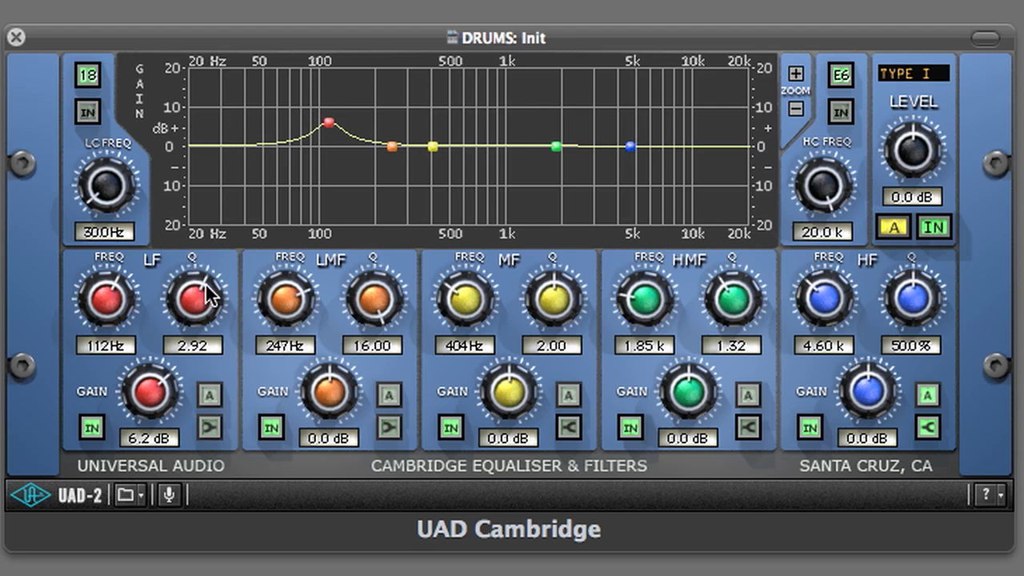
drag(204, 282, 214, 293)
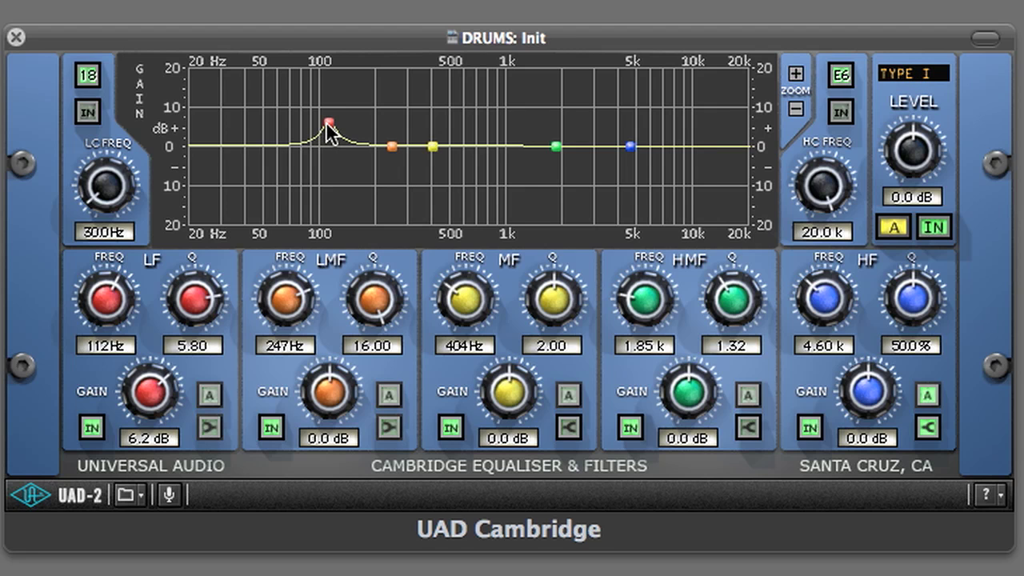
drag(327, 124, 330, 103)
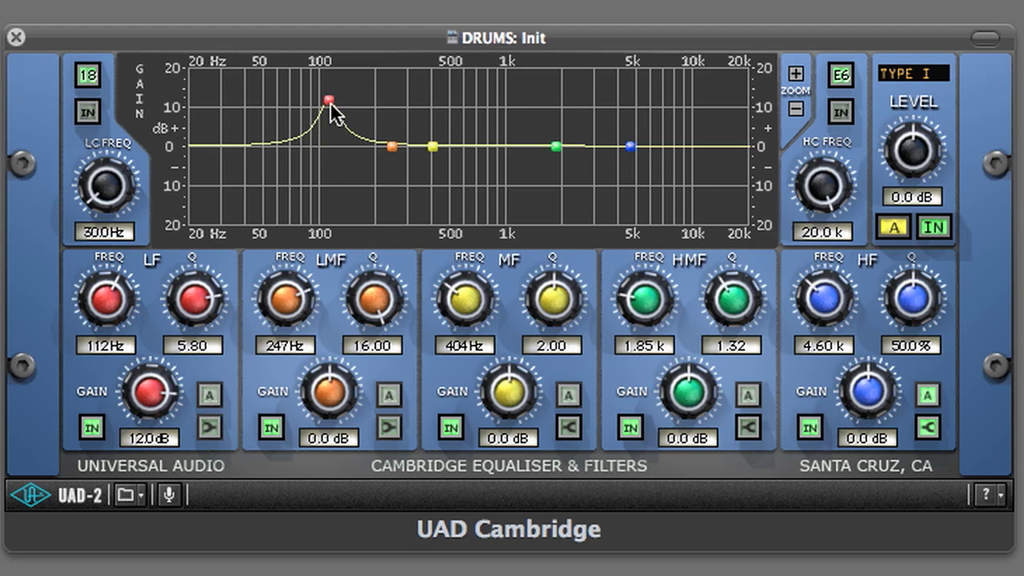
Try the LF band with the Type II response, lower its gain to 0.4 dB, and return to Type I
click(932, 74)
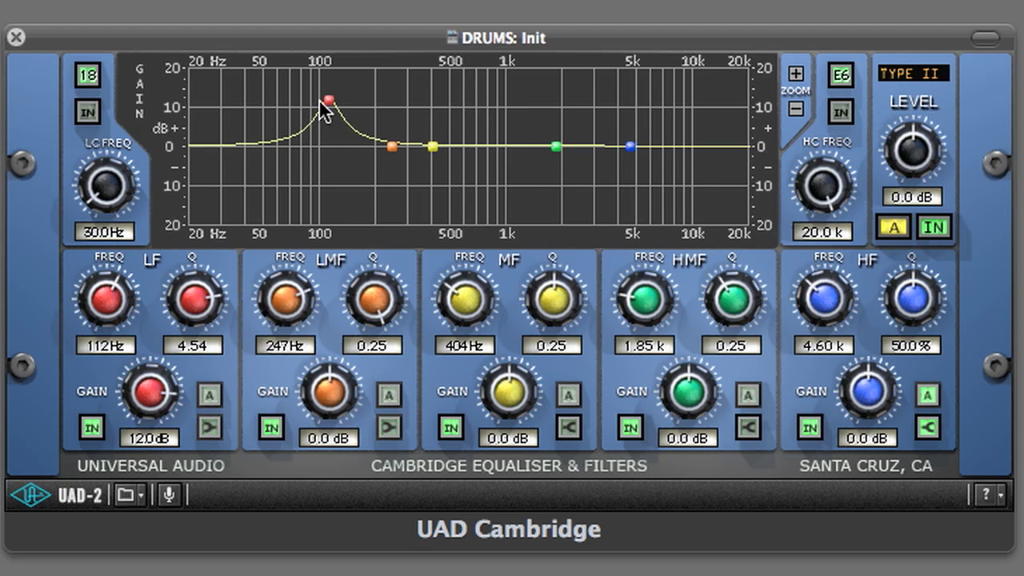
drag(320, 104, 325, 143)
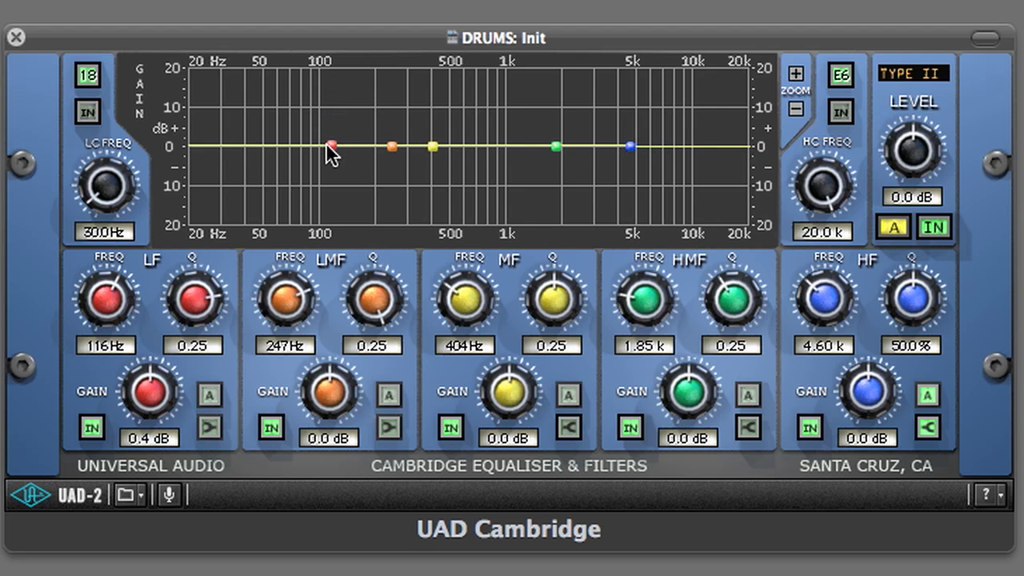
click(938, 72)
mouse_move(332, 147)
mouse_down()
mouse_move(332, 84)
mouse_move(335, 224)
mouse_move(332, 83)
mouse_move(331, 144)
mouse_up()
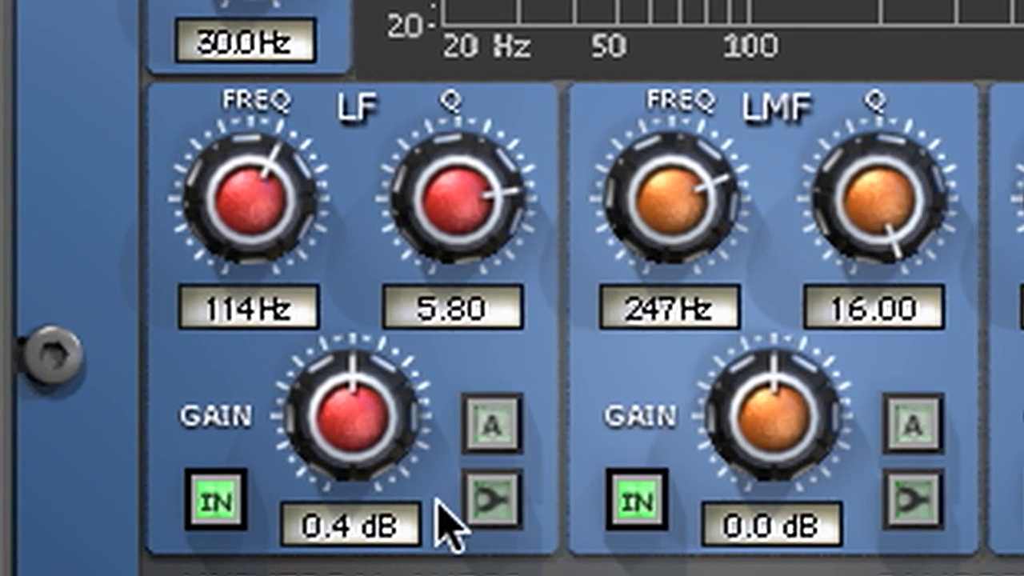
Switch the LF band to a type A shelf and raise its gain to 8.8 dB
click(492, 500)
drag(365, 424, 389, 396)
scroll(389, 396, up, 1)
scroll(397, 416, up, 1)
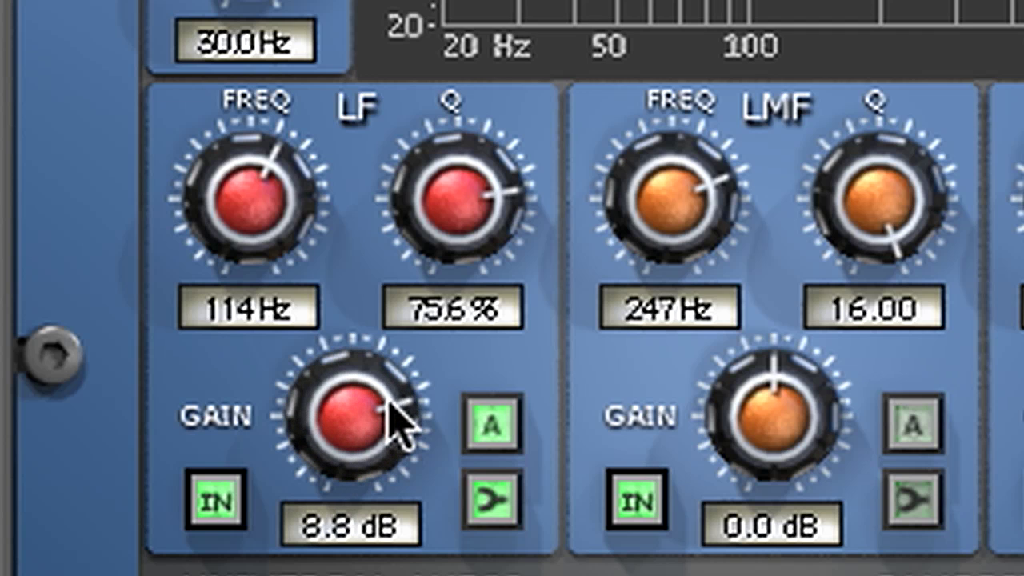
Cycle the LF shelf through types B and C back to A, raising its Q to 100%
click(492, 424)
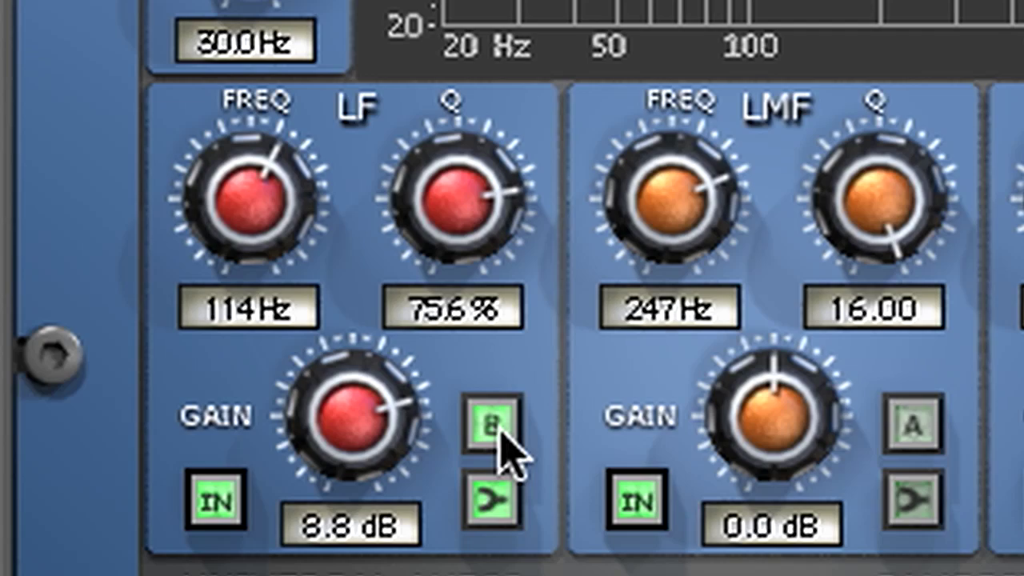
click(498, 430)
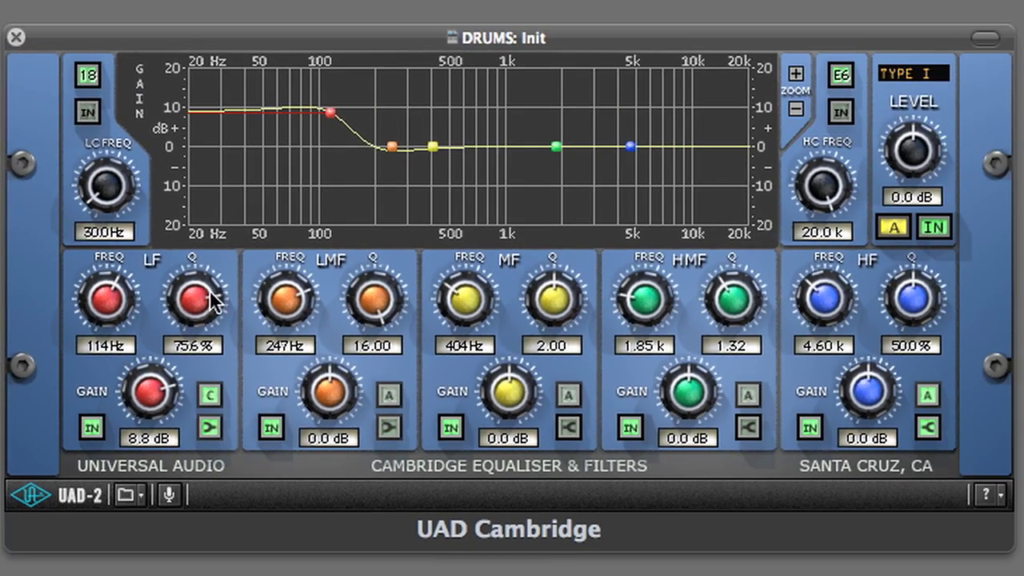
scroll(252, 276, up, 6)
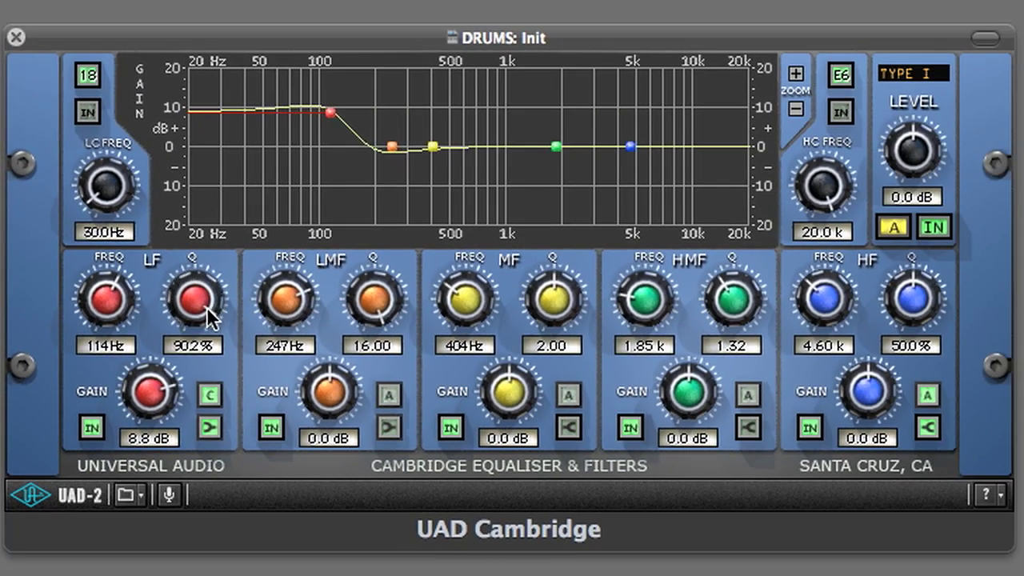
click(209, 395)
scroll(207, 312, up, 3)
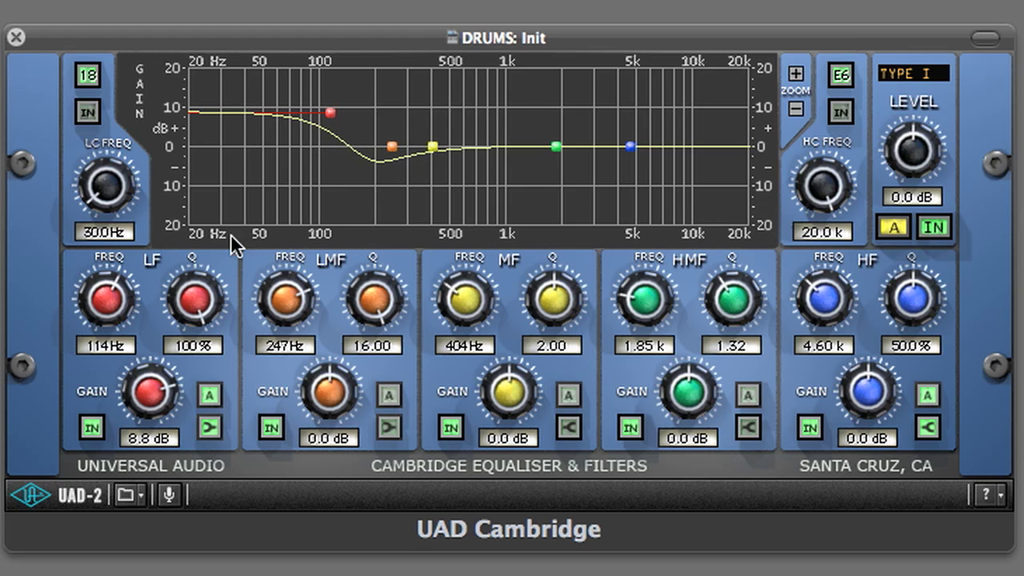
Set the LF shelf to 123 Hz with 8.9 dB gain, trying type B and settling on type C
click(210, 395)
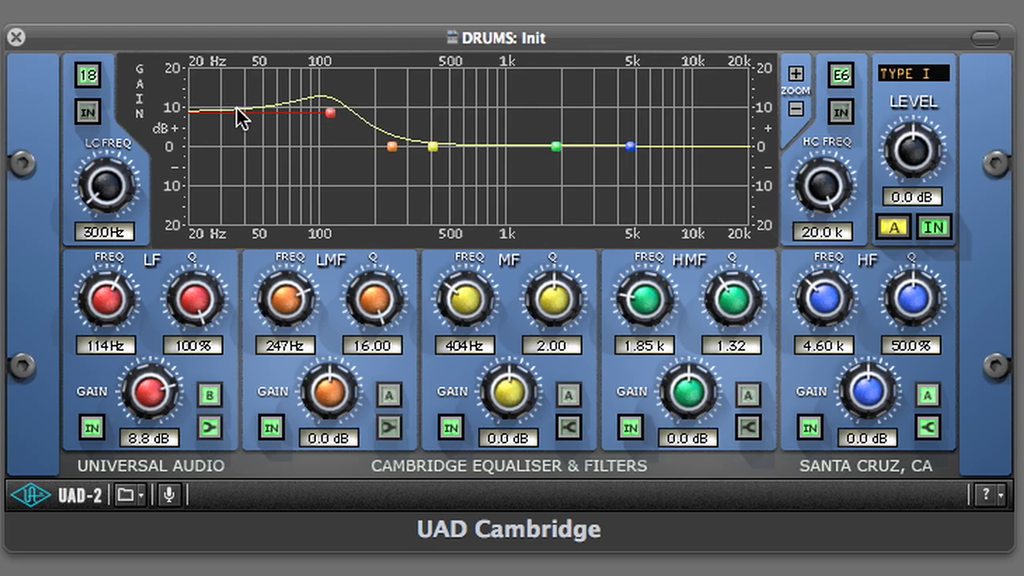
mouse_move(118, 275)
mouse_down()
mouse_move(97, 290)
mouse_move(116, 289)
mouse_up()
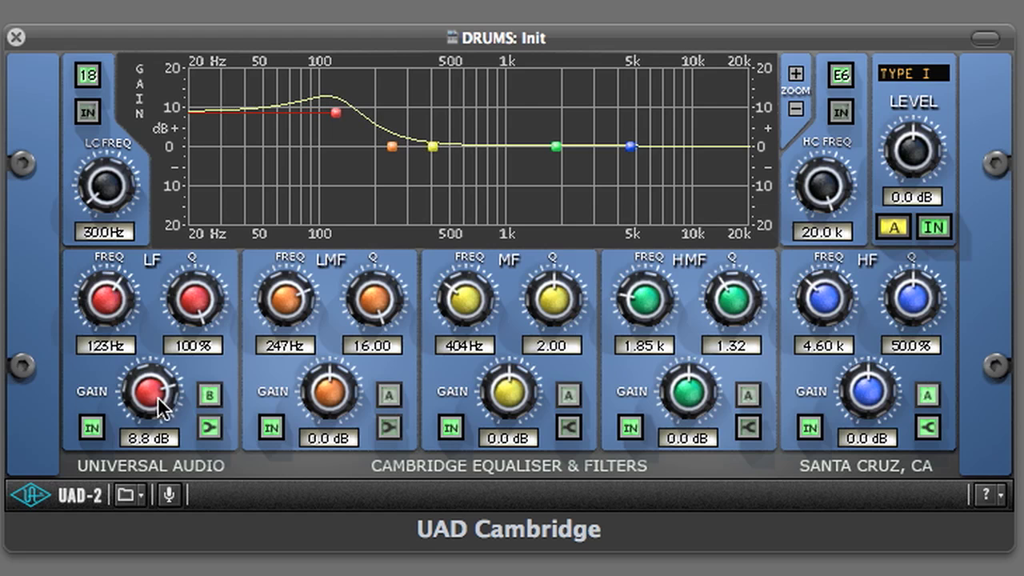
mouse_move(164, 380)
mouse_down()
mouse_move(165, 391)
mouse_move(164, 373)
mouse_up()
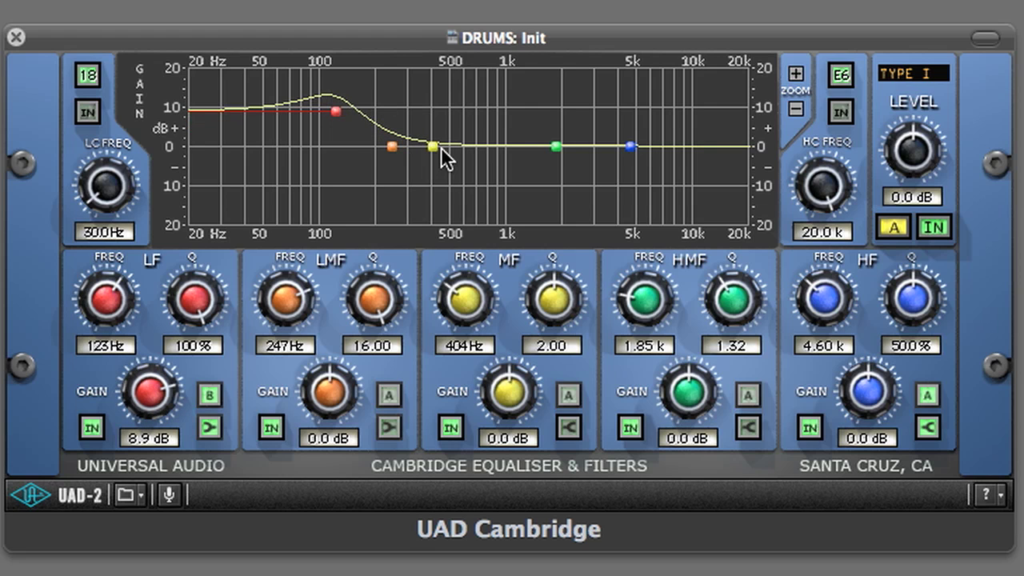
click(210, 393)
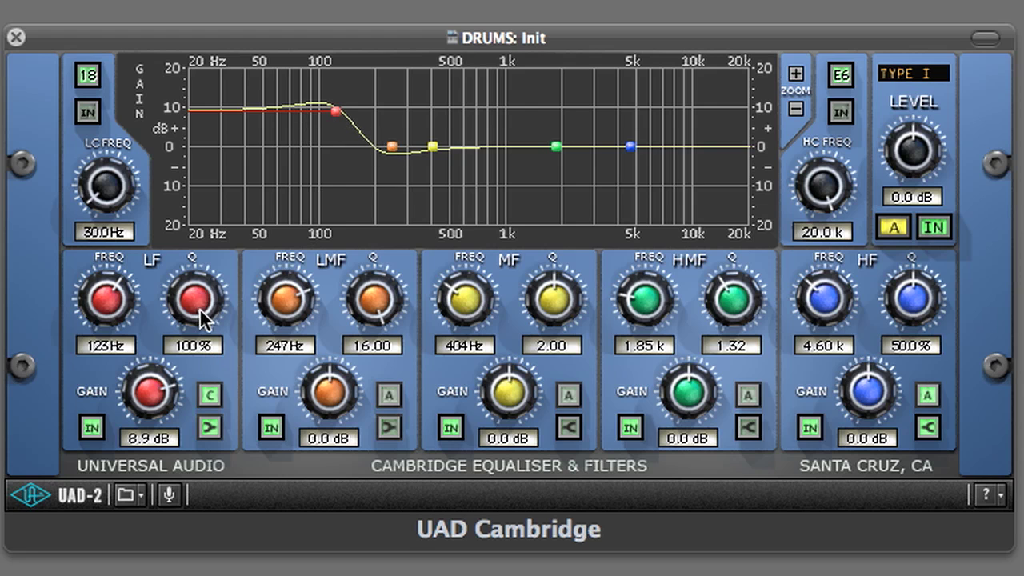
Lower the LF shelf's gain to 1.4 dB and raise the HF shelf's gain to 2.0 dB
drag(167, 389, 156, 356)
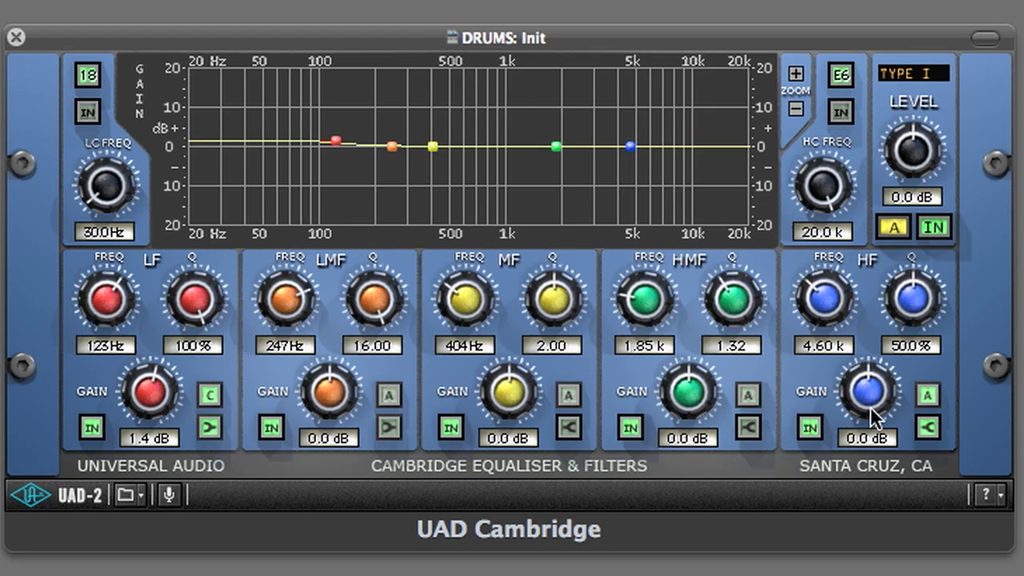
drag(866, 384, 868, 372)
drag(871, 364, 874, 364)
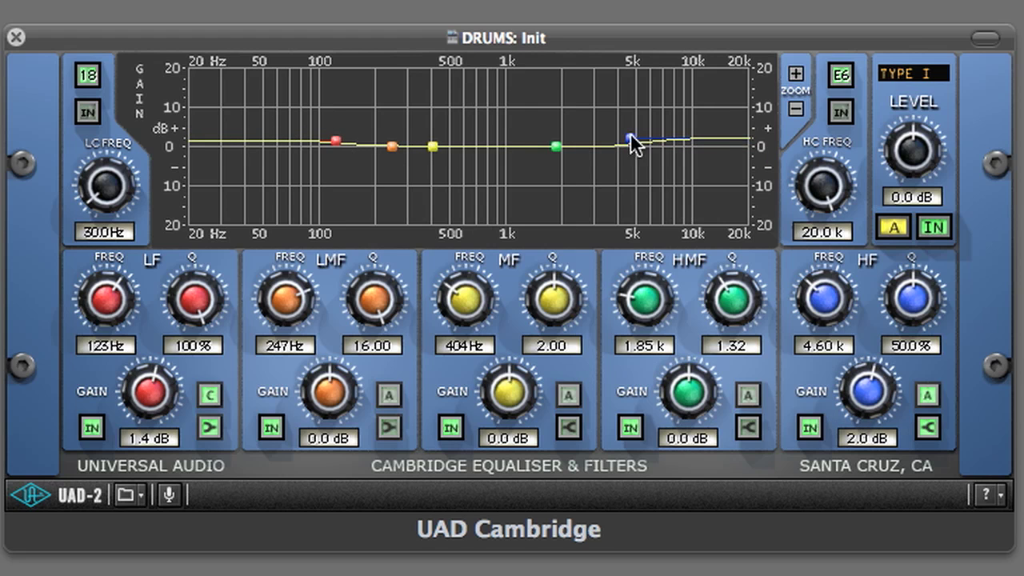
Zoom the curve display to a 5 dB range and fine-tune the LF shelf to 121 Hz and 1.3 dB
click(795, 74)
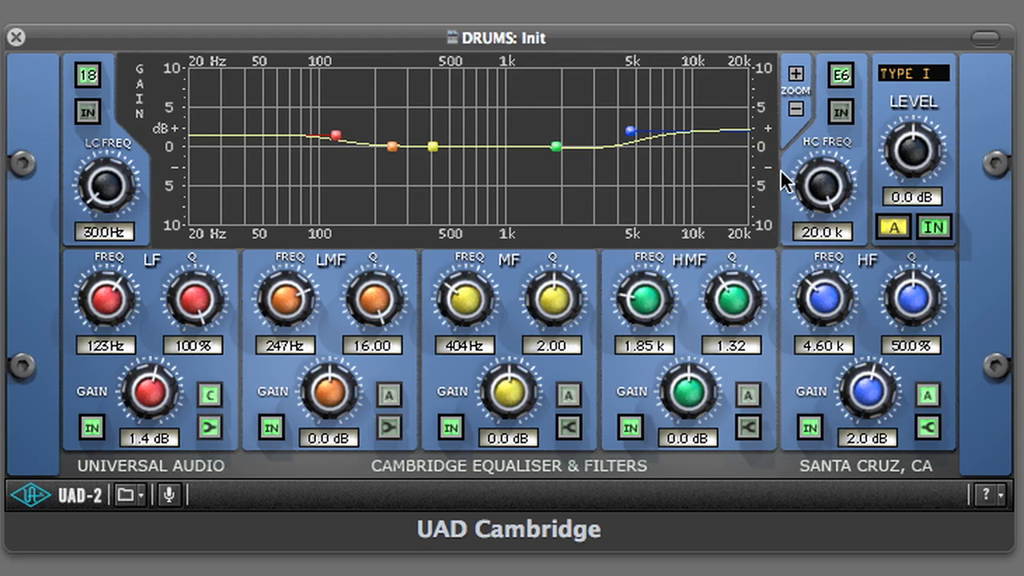
click(798, 72)
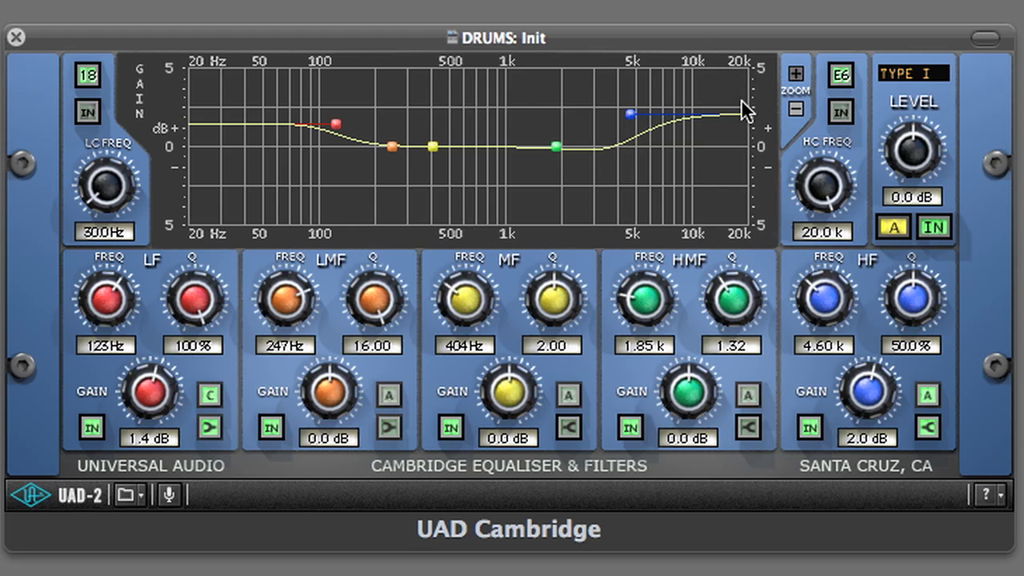
mouse_move(313, 127)
mouse_down()
mouse_move(331, 133)
mouse_move(326, 125)
mouse_up()
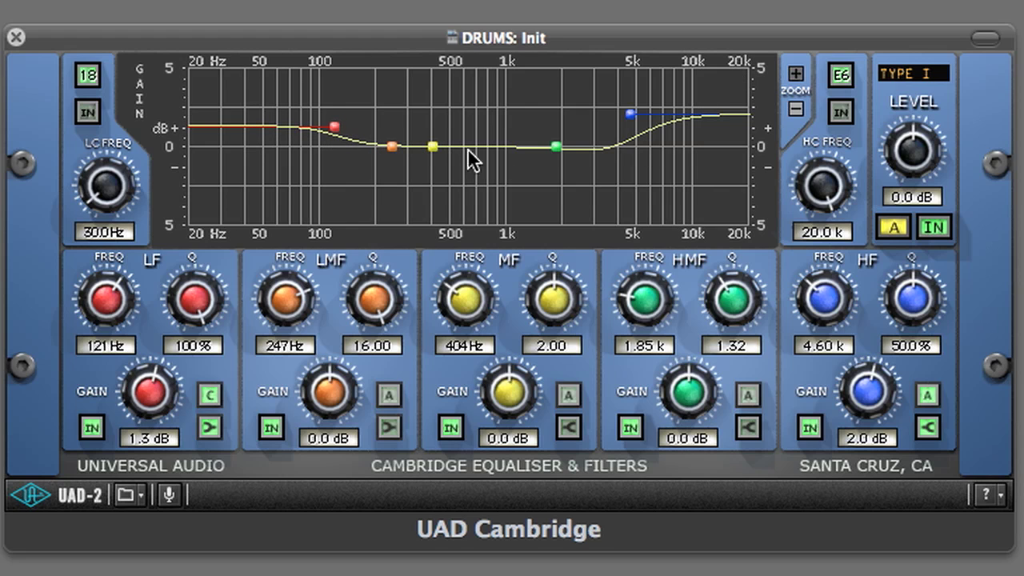
Set the HF shelf to 4.77 kHz and 0.7 dB, and zoom the curve display out to a 20 dB range
drag(637, 112, 641, 138)
click(796, 110)
click(796, 110)
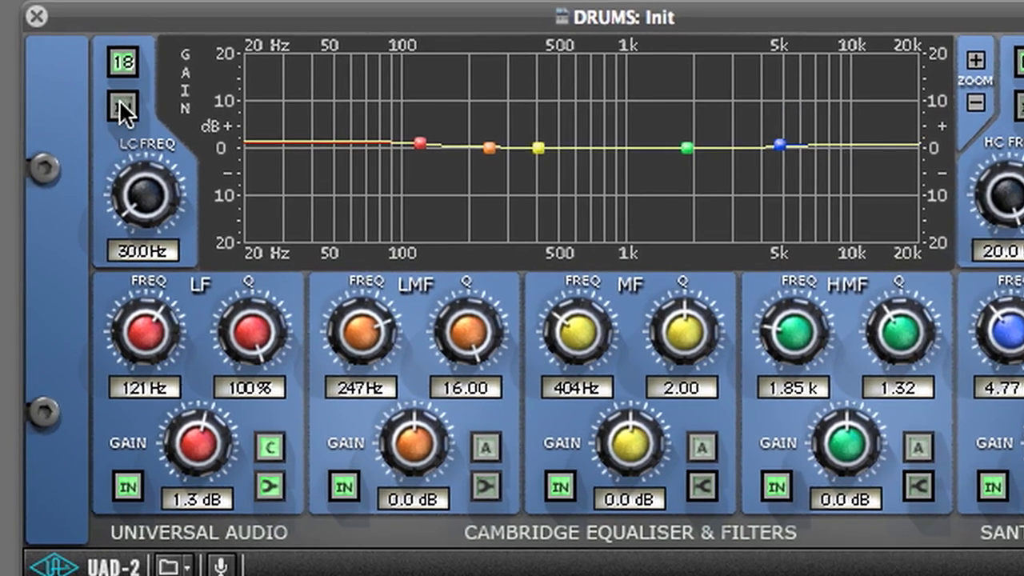
Enable the low-cut filter and switch it from 18 dB/Oct to 6 dB/Oct at a raised frequency
click(88, 112)
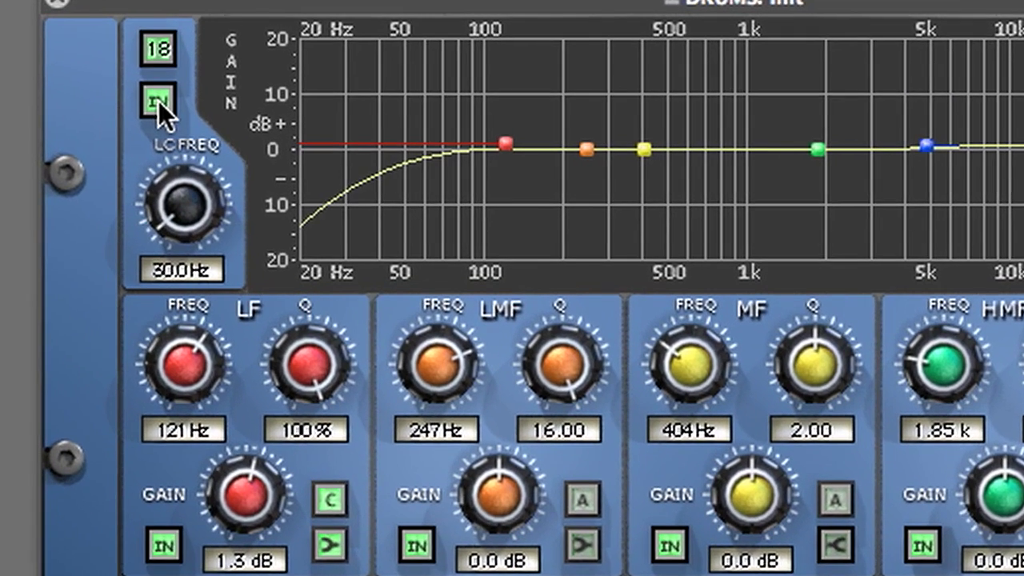
click(88, 75)
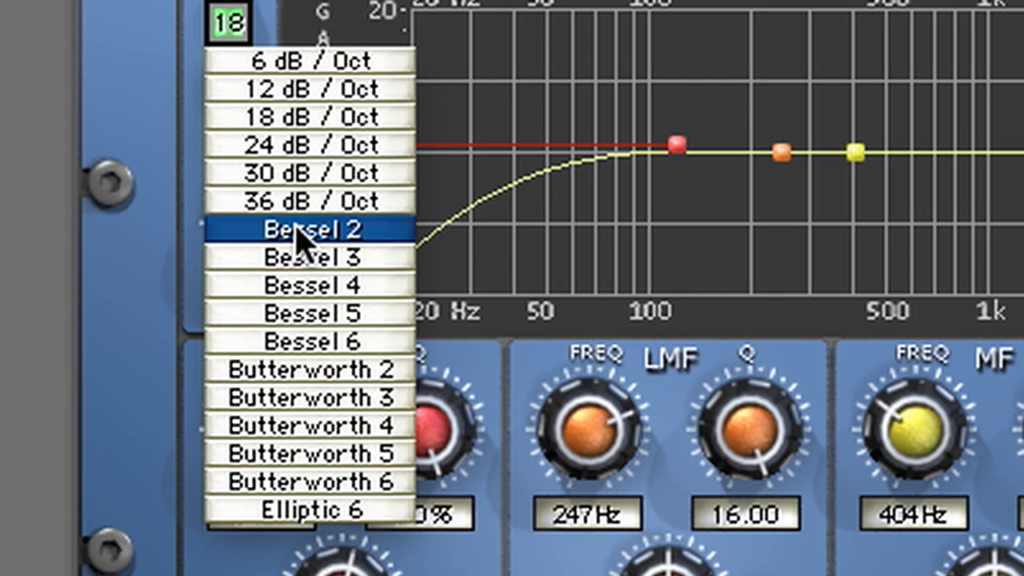
click(293, 126)
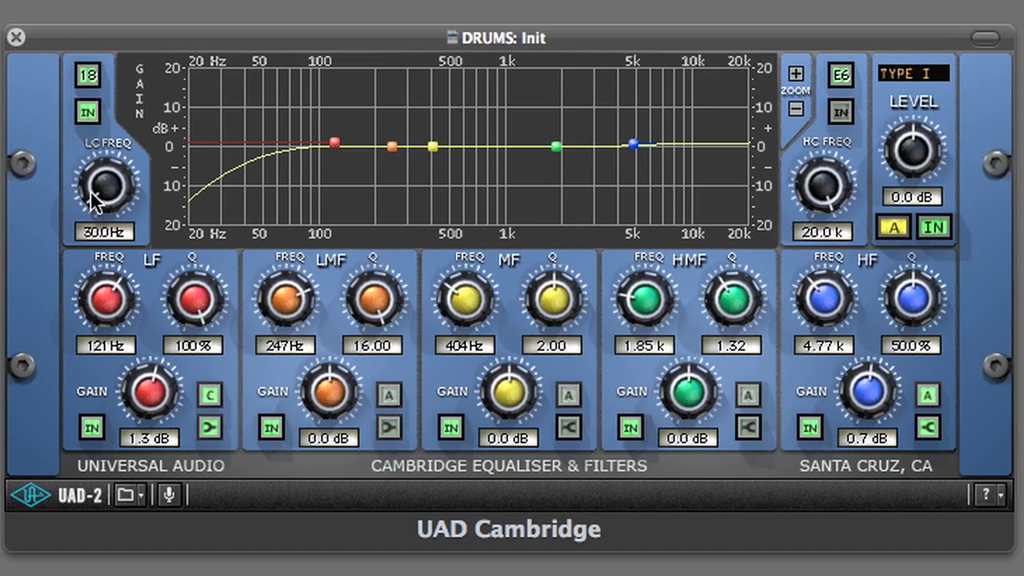
drag(134, 209, 90, 192)
click(84, 74)
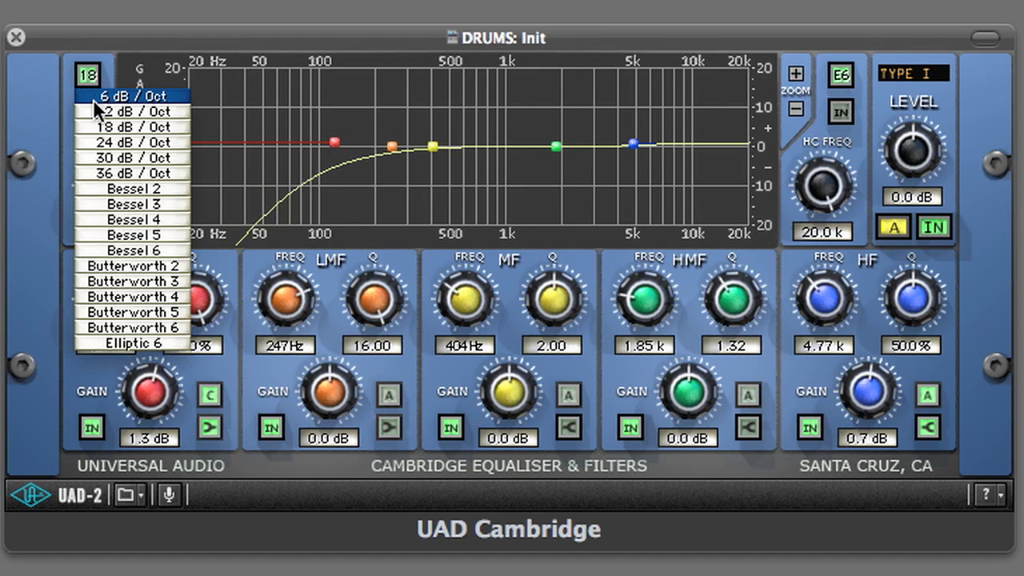
click(93, 97)
Try the low-cut filter as Bessel 2 at 66.9 Hz and as Butterworth 4 at 33.0 Hz
click(90, 73)
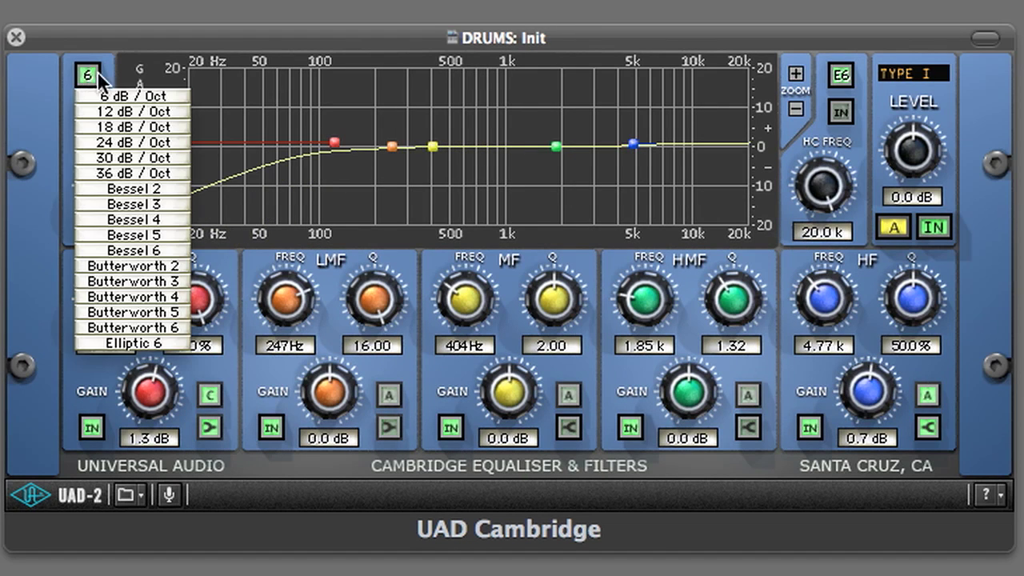
click(154, 188)
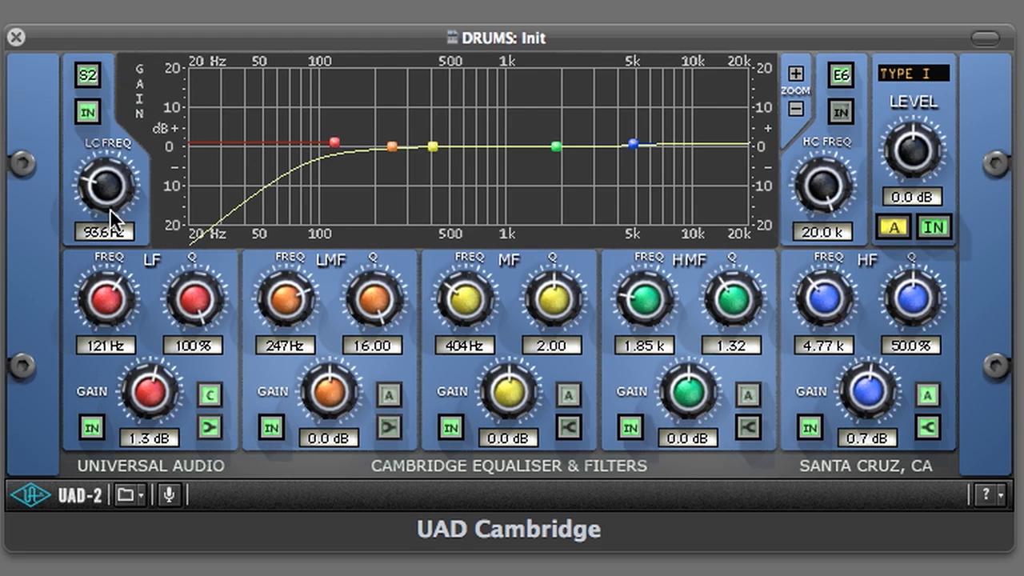
drag(109, 185, 85, 176)
click(86, 76)
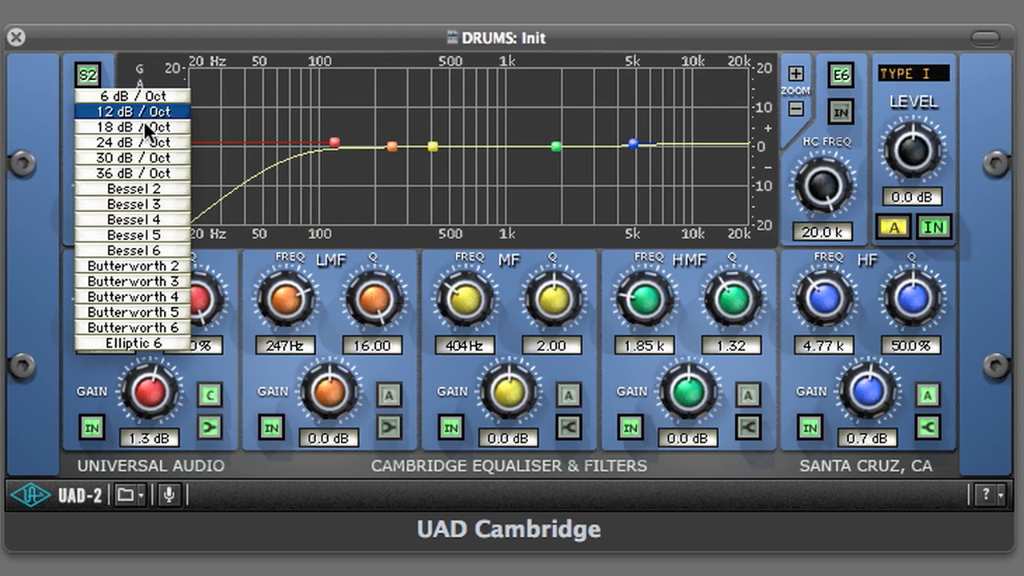
click(152, 297)
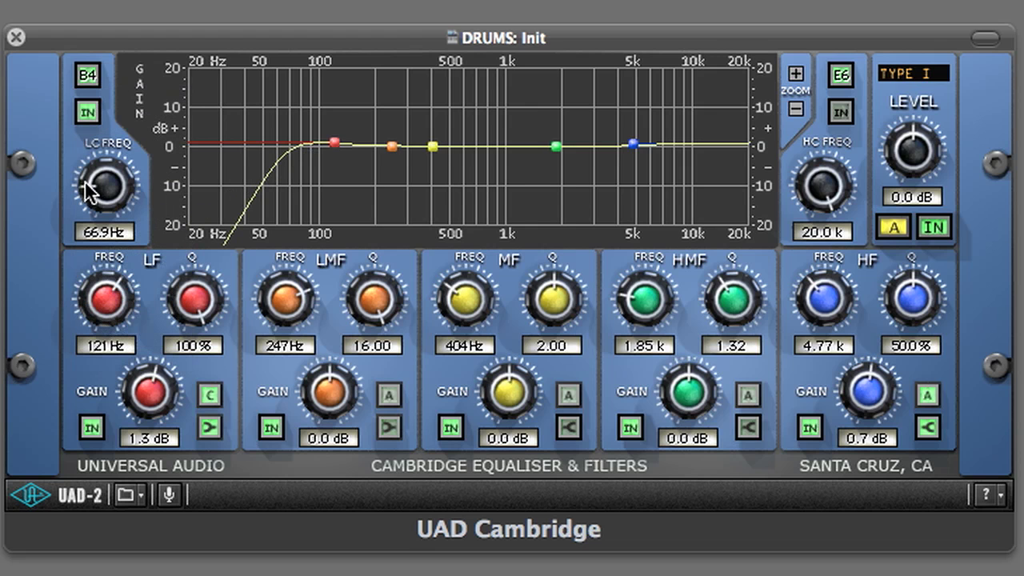
mouse_move(95, 196)
mouse_down()
mouse_move(94, 175)
mouse_move(125, 160)
mouse_move(85, 180)
mouse_move(91, 216)
mouse_up()
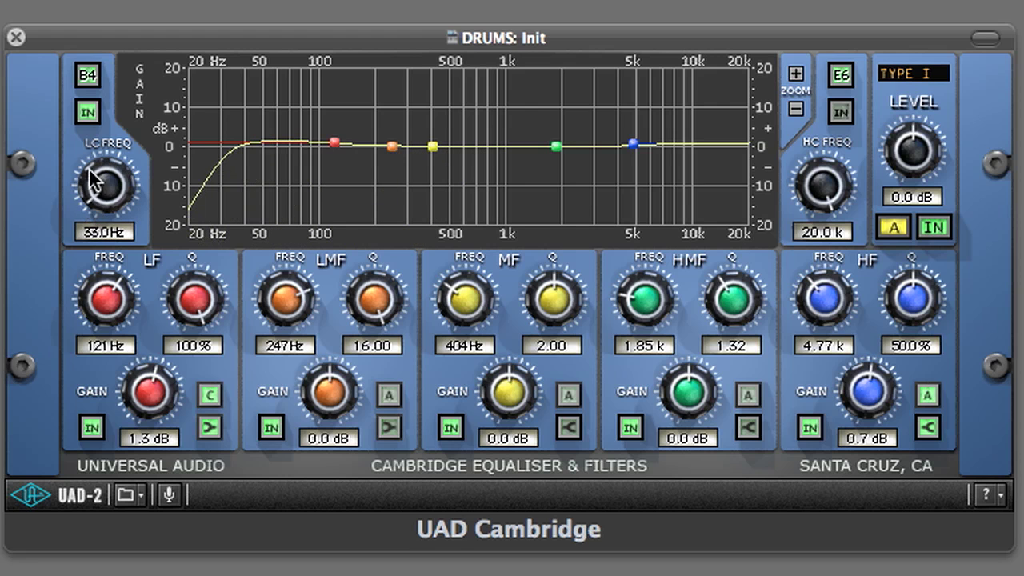
Try the low-cut filter as Elliptic 6 lowered to 20.0 Hz, and switch the filter off
click(85, 76)
click(145, 342)
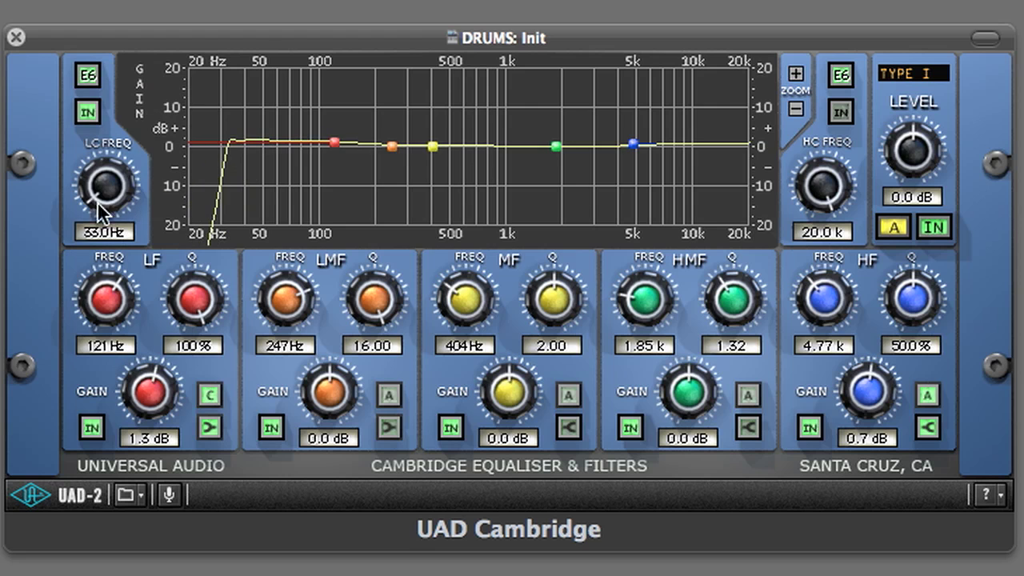
drag(92, 197, 108, 212)
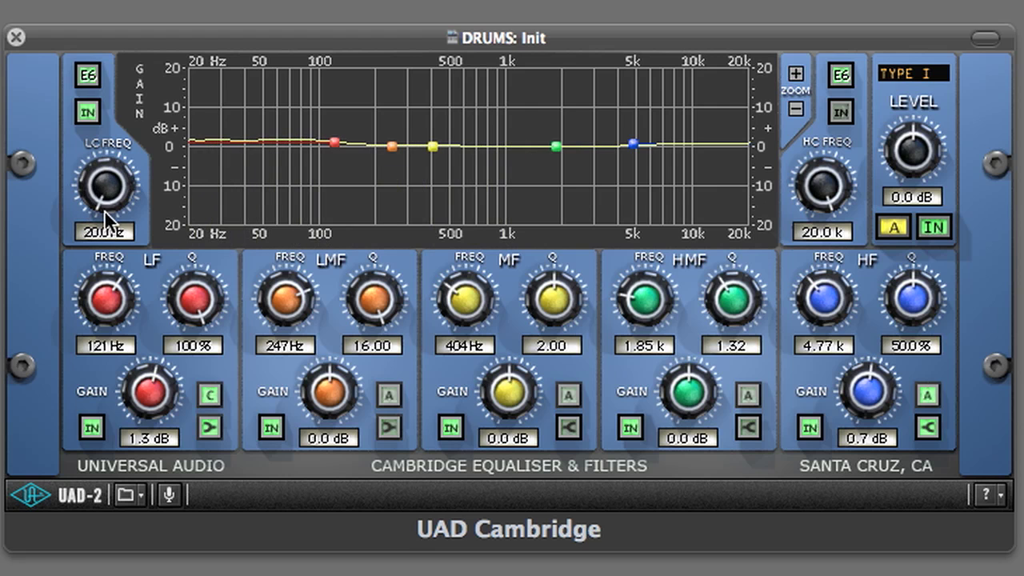
click(88, 112)
Try the high-cut filter as Elliptic 6 at 13.6 kHz, and switch the filter off
click(840, 76)
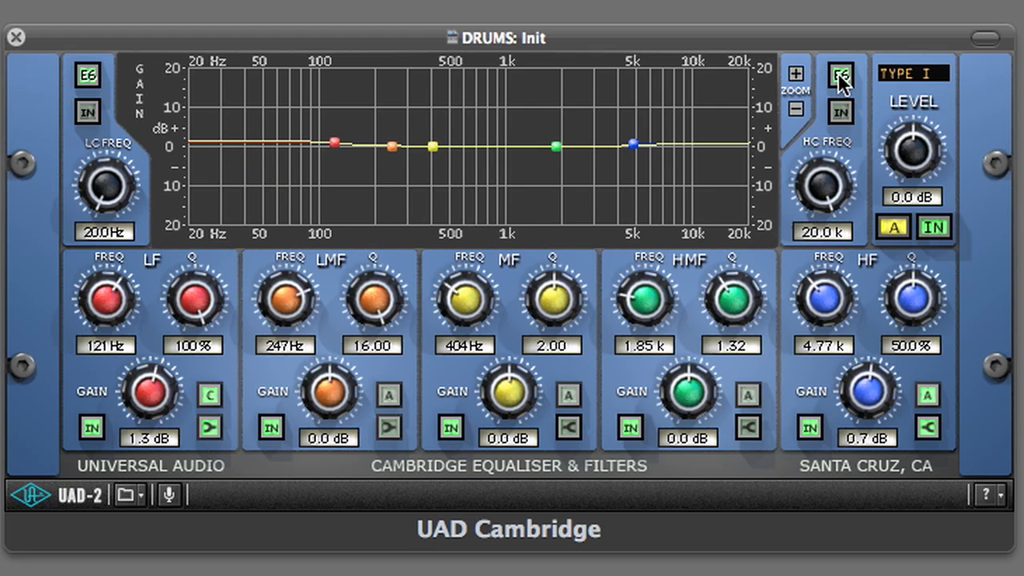
click(867, 339)
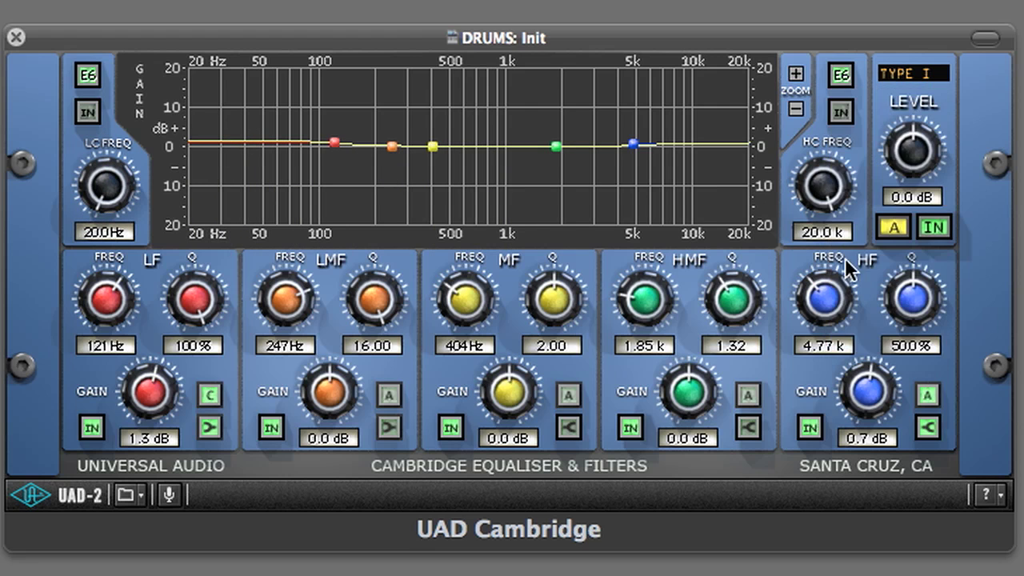
click(836, 115)
mouse_move(825, 194)
mouse_down()
mouse_move(836, 182)
mouse_move(813, 178)
mouse_move(841, 186)
mouse_move(826, 198)
mouse_move(832, 184)
mouse_up()
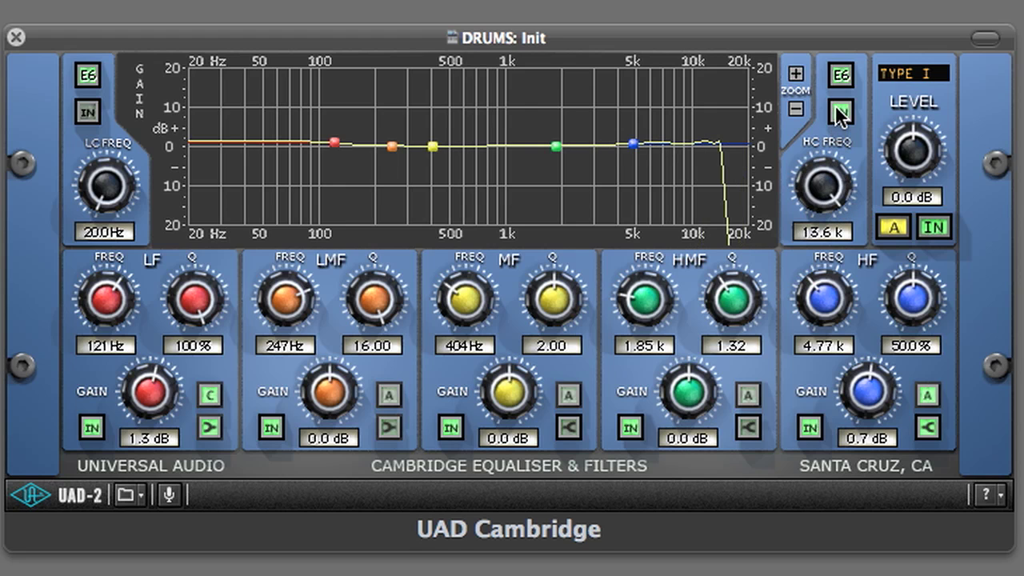
click(840, 114)
Lower the LF shelf to 118 Hz and 0.4 dB, and engage the low-cut filter at 18 dB/Oct and 32.3 Hz
drag(333, 142, 331, 144)
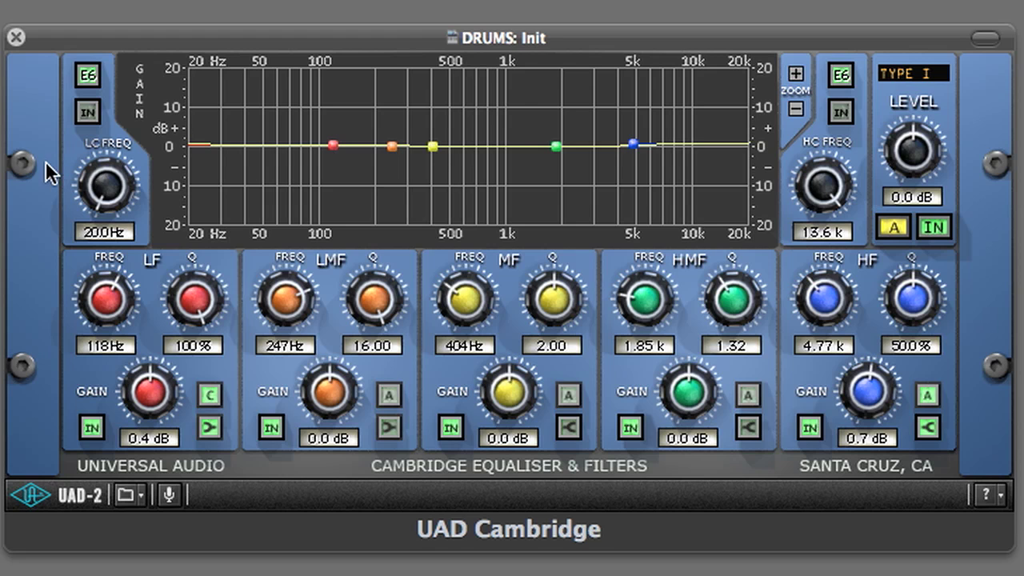
click(86, 75)
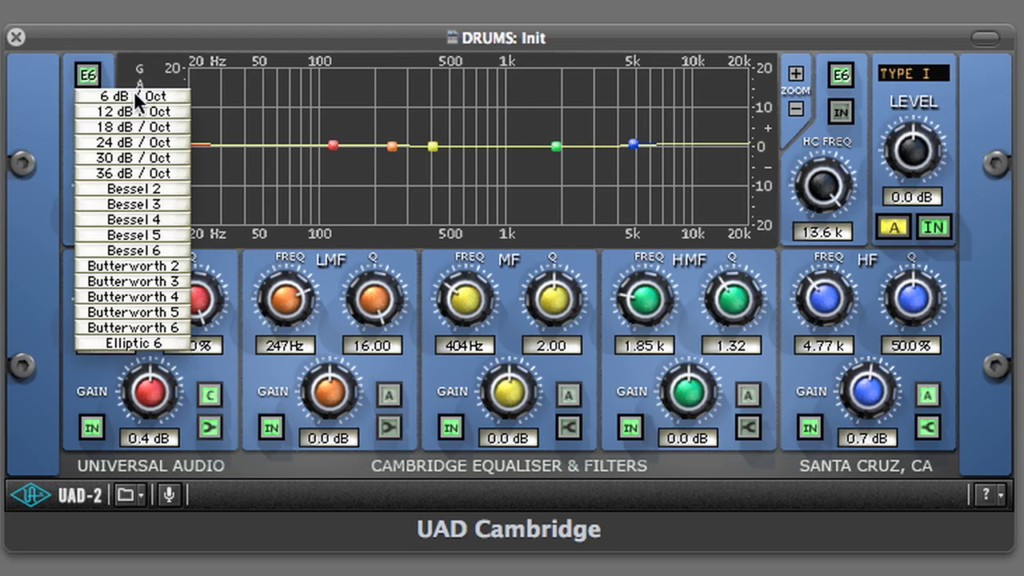
click(140, 126)
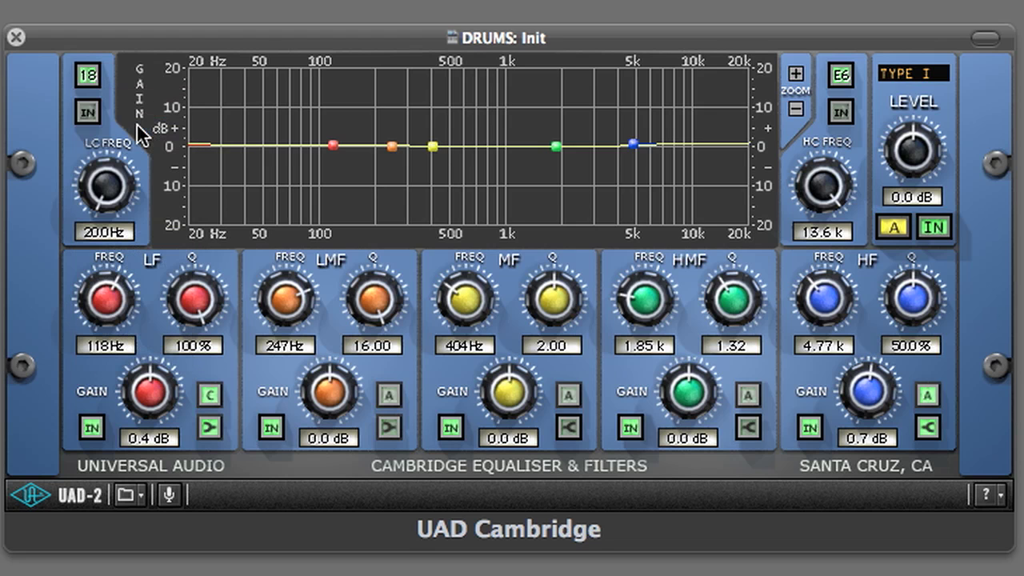
click(88, 112)
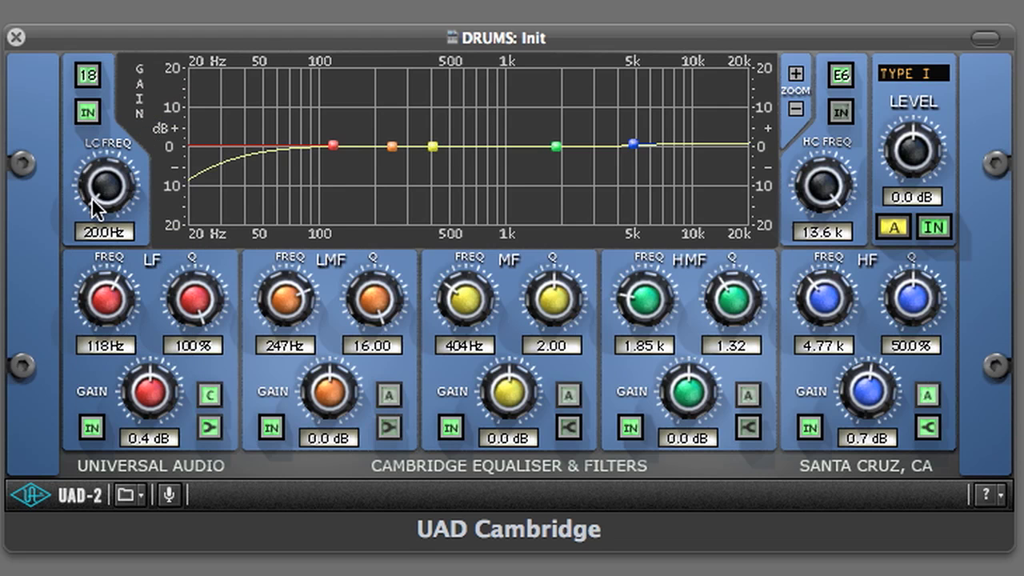
scroll(94, 206, up, 5)
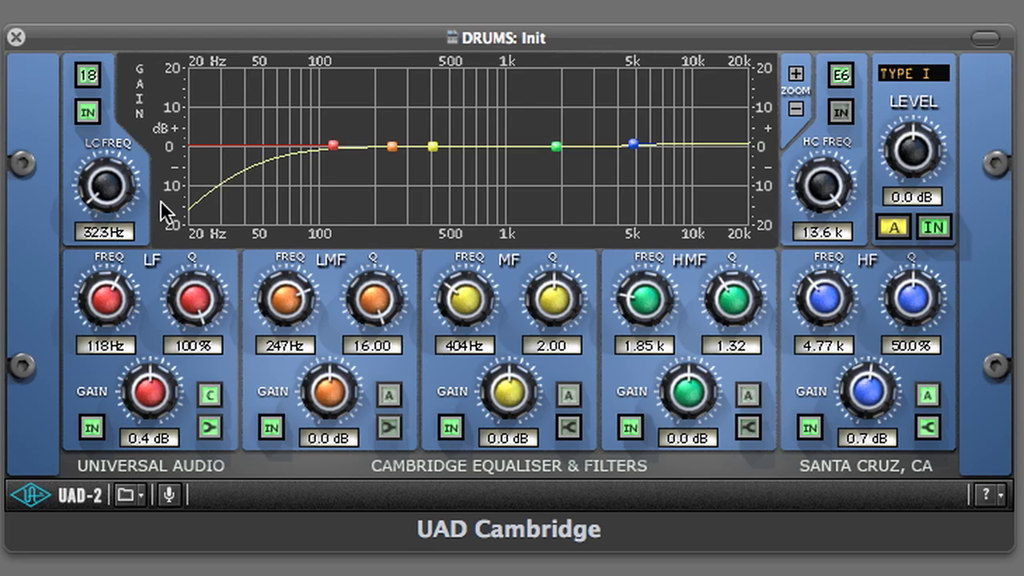
Set the LF band to 120 Hz and turn its shelf into a peak with 7.8 dB gain
click(105, 345)
text(120)
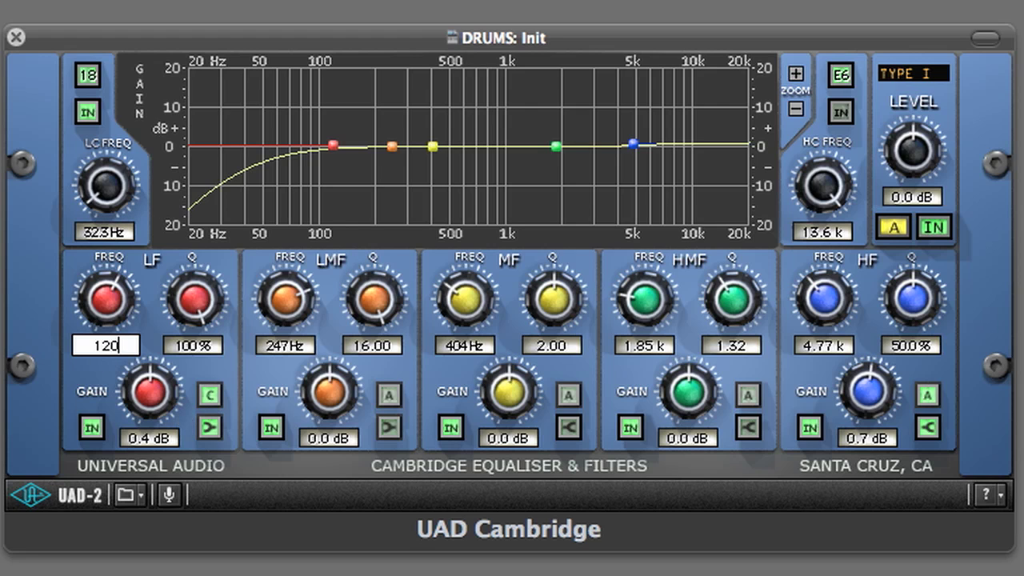
key(Return)
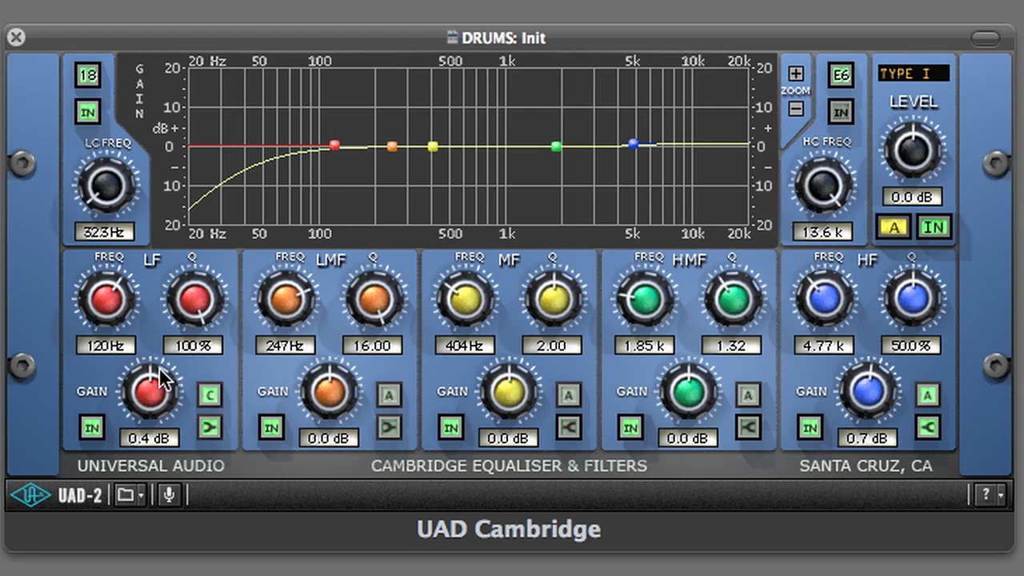
click(210, 428)
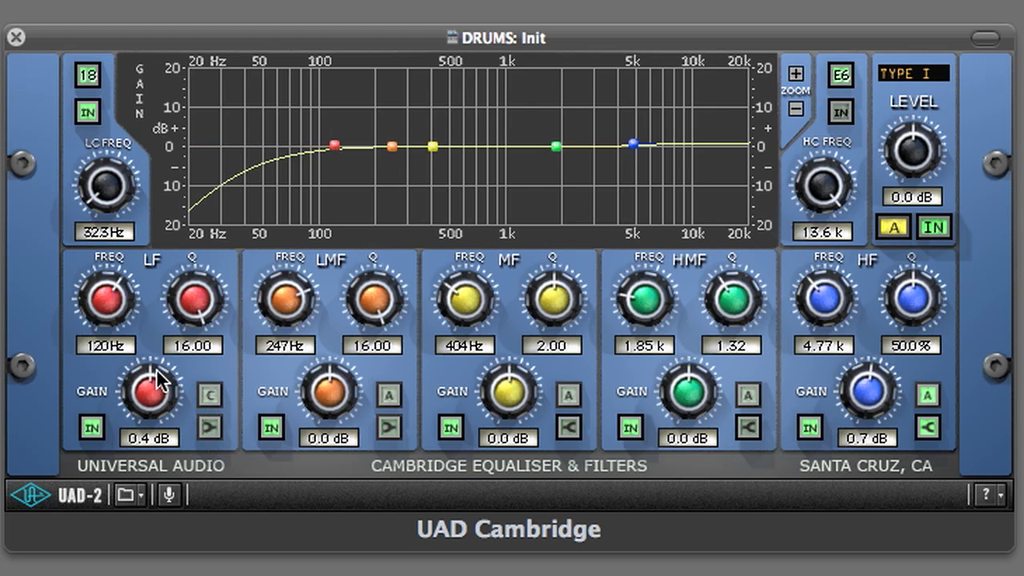
scroll(172, 385, up, 8)
scroll(171, 384, up, 5)
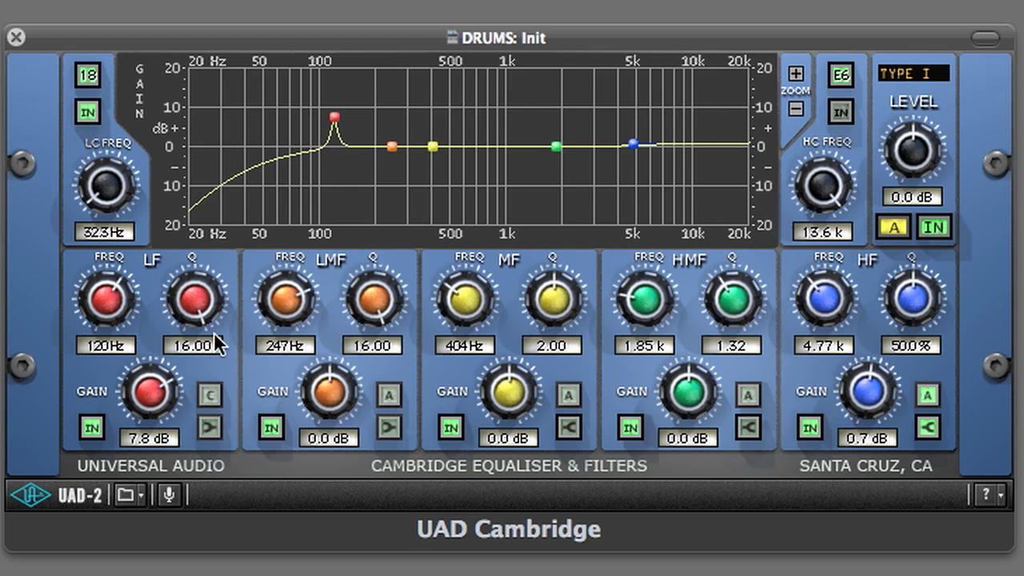
Widen the LF peak to a Q of 1.49 and move it to 118 Hz at 5.8 dB
scroll(218, 299, down, 5)
scroll(218, 299, down, 8)
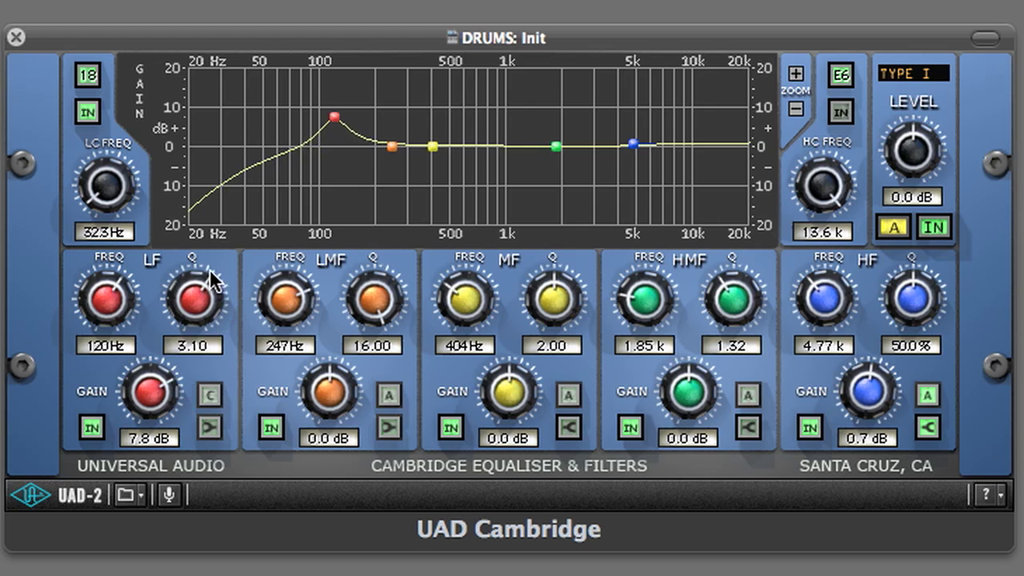
scroll(197, 271, down, 5)
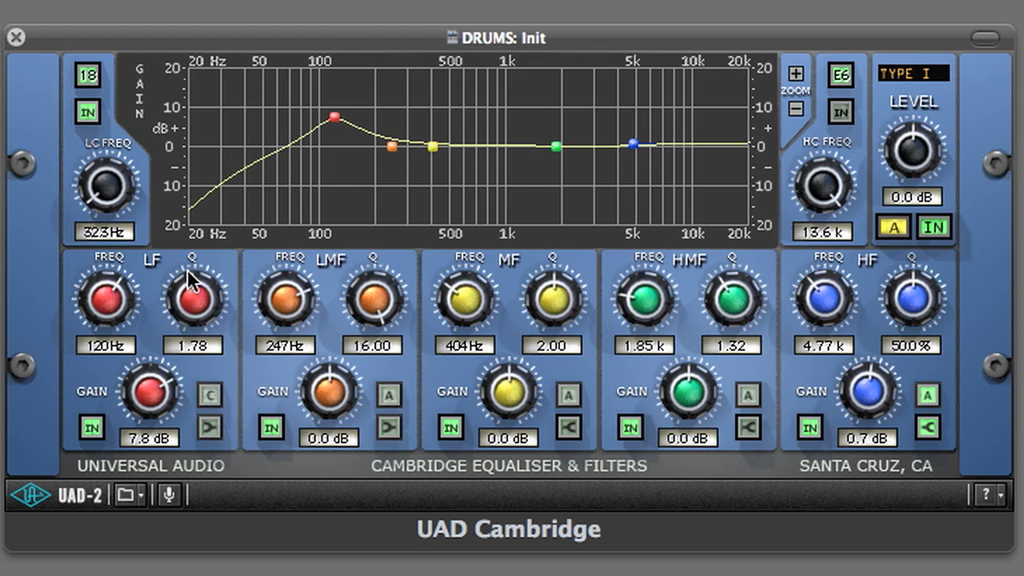
scroll(183, 269, down, 1)
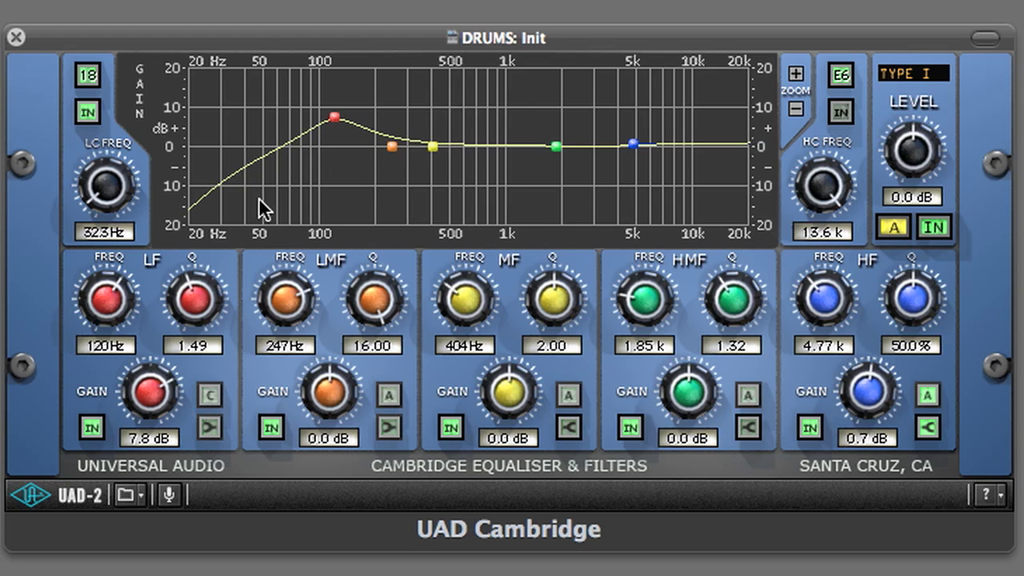
drag(317, 120, 326, 121)
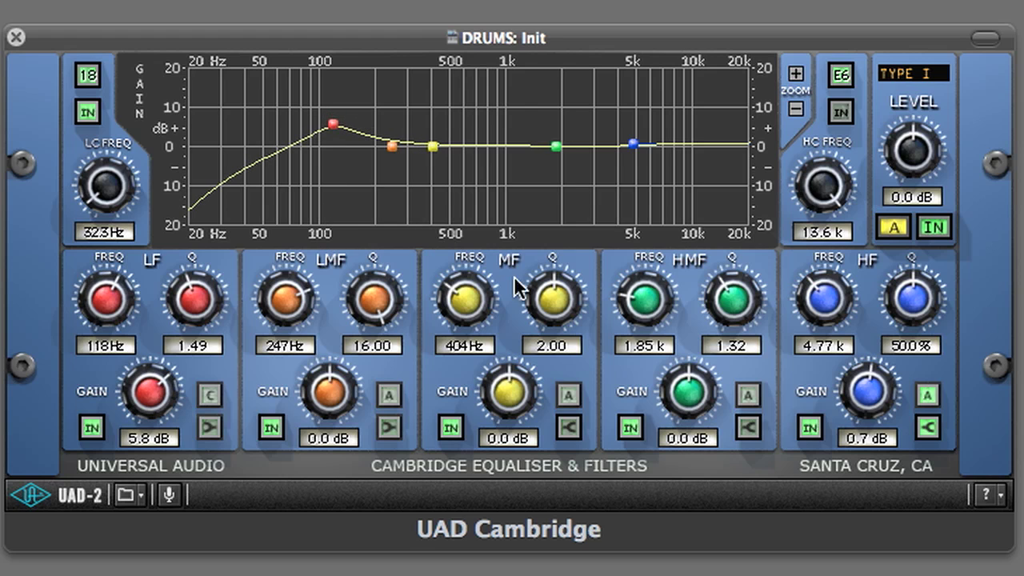
Cut the MF band by 5.1 dB at 397 Hz, and boost the HMF band to 3.3 dB and the HF shelf to 2.5 dB
drag(430, 150, 429, 168)
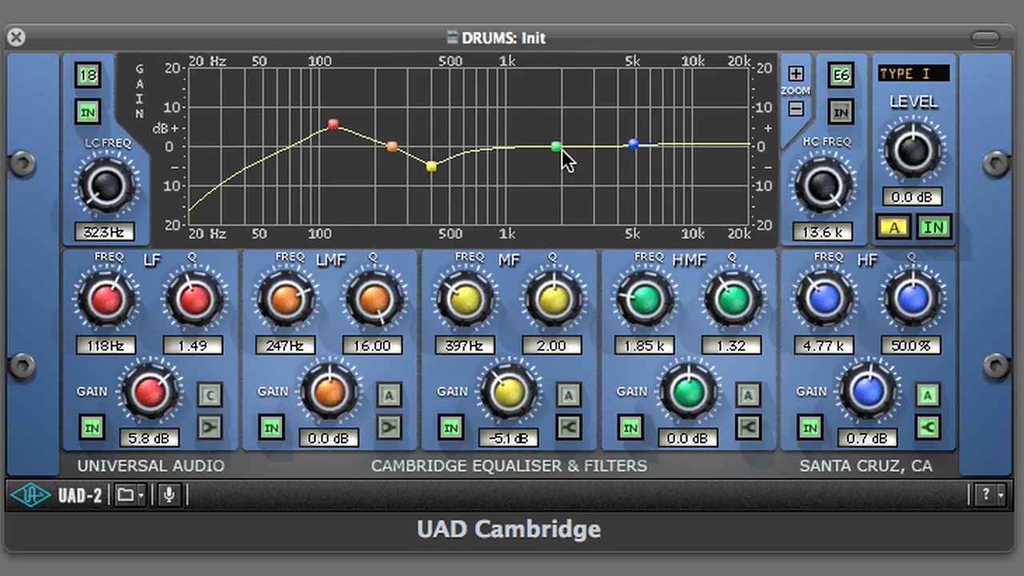
drag(562, 148, 562, 136)
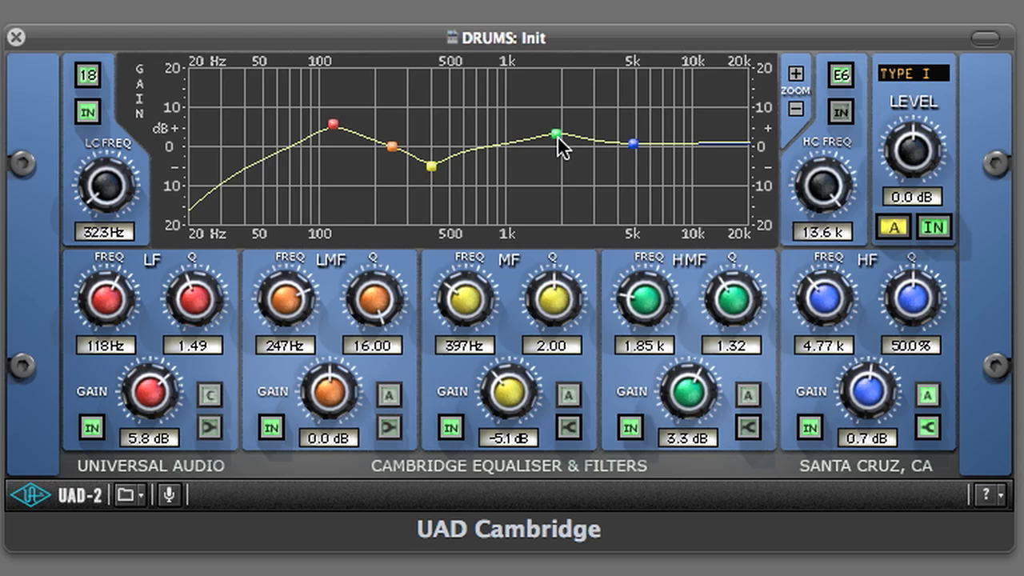
drag(877, 388, 875, 369)
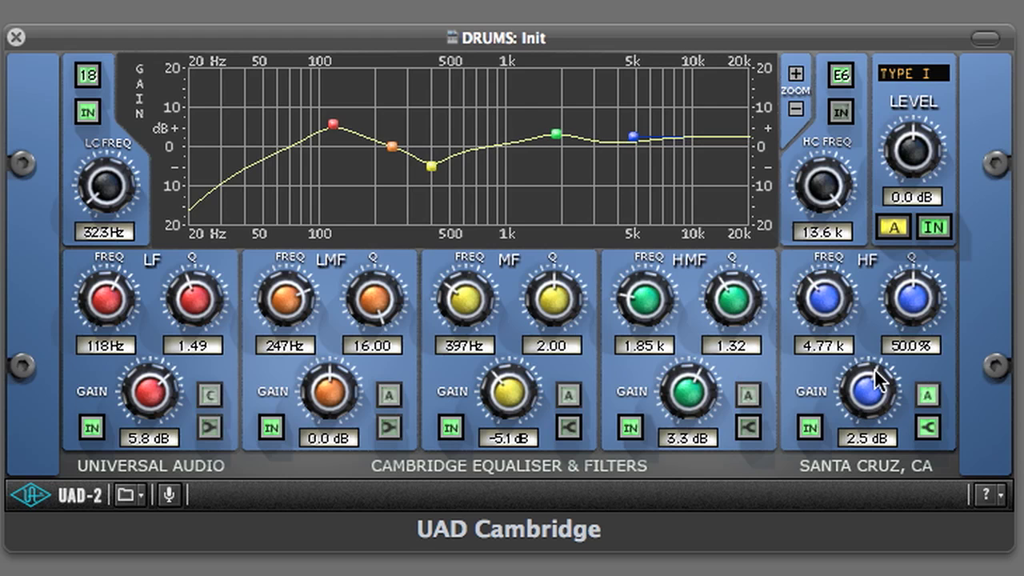
Bypass the whole equaliser and re-enable it to compare the drums with and without processing
click(934, 228)
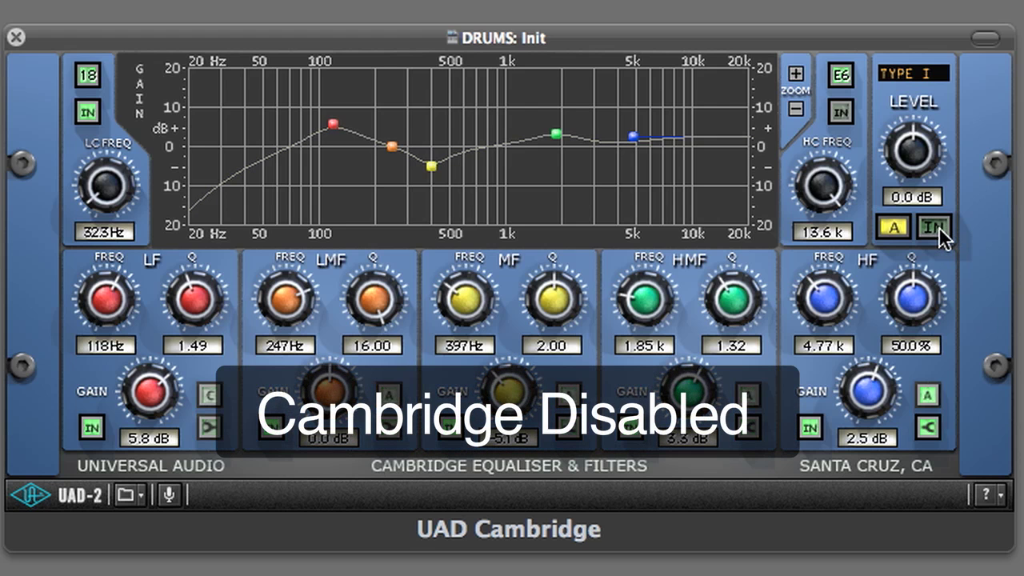
click(936, 227)
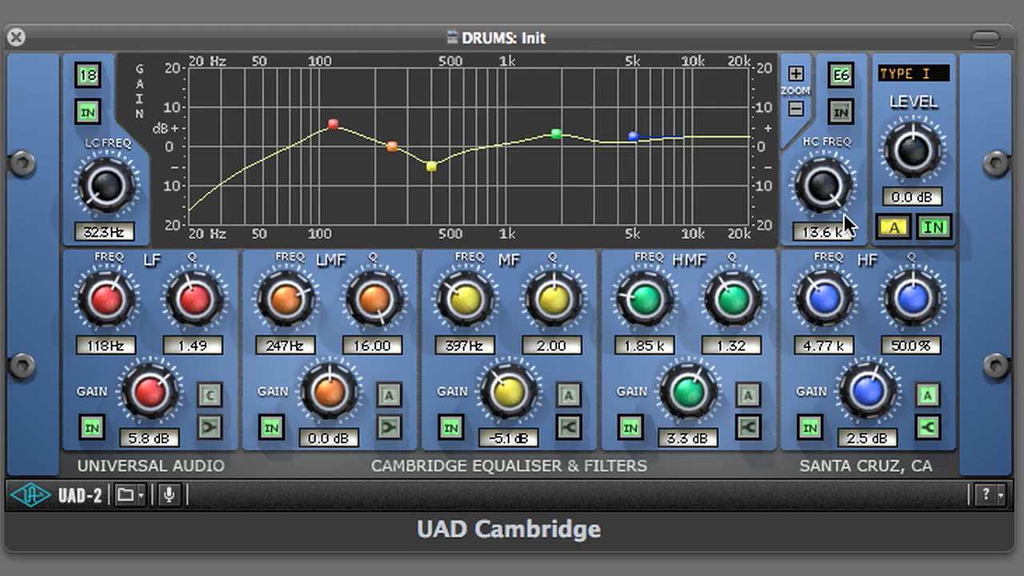
Switch between curves A and B, and on curve B set the HMF band to 1.81 kHz with 5.5 dB gain
click(893, 229)
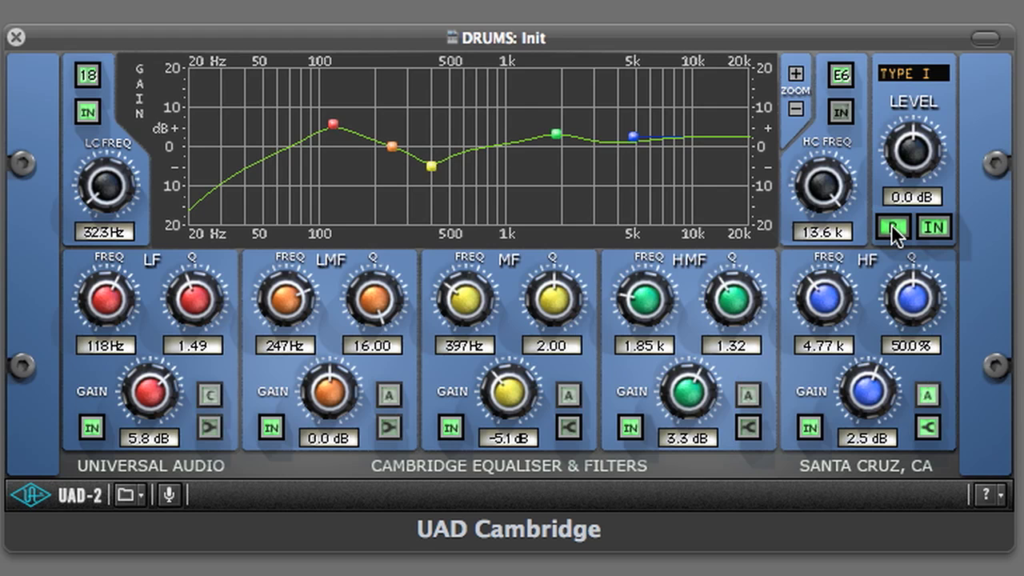
click(893, 229)
click(893, 230)
drag(557, 135, 555, 125)
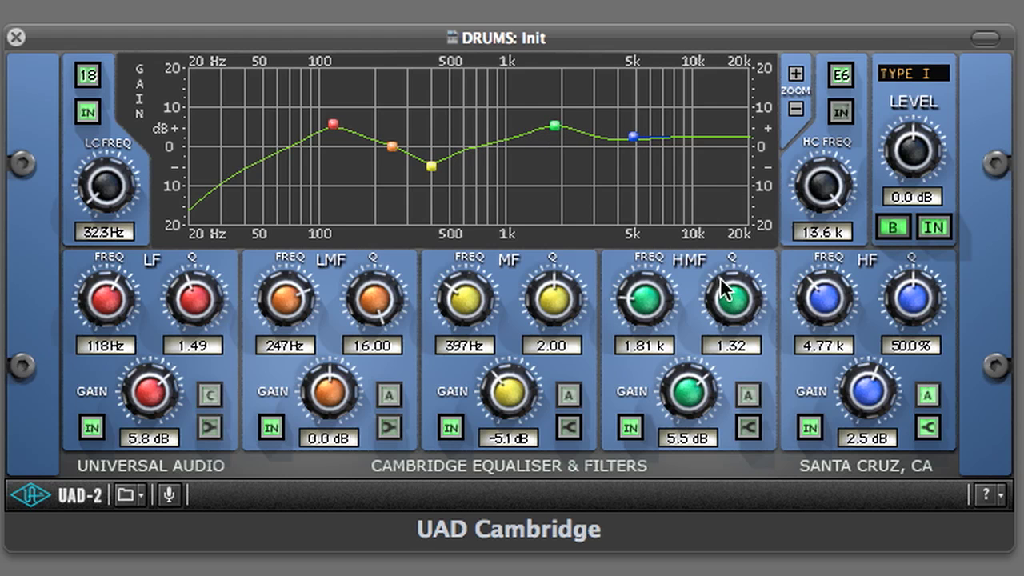
On curve B, narrow the HMF band to a Q of 4.03 at 1.88 kHz with 7.6 dB, and cut the MF band by 8.7 dB
mouse_move(720, 277)
mouse_down()
mouse_move(743, 292)
mouse_move(725, 288)
mouse_up()
drag(555, 128, 557, 112)
drag(741, 314, 755, 287)
drag(556, 114, 558, 118)
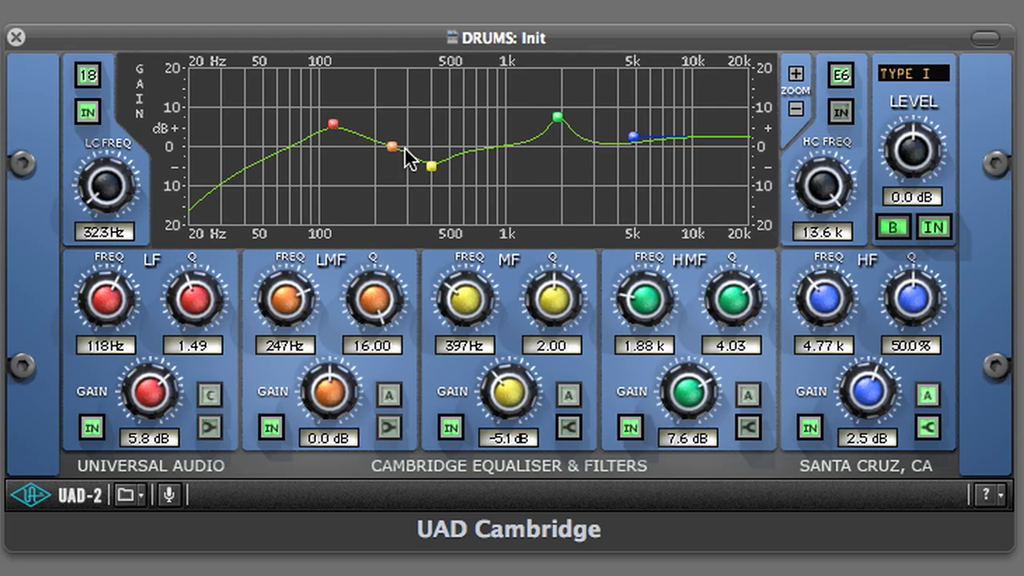
drag(439, 174, 437, 176)
Alternate between curves A and B to compare the two drum EQ settings, finishing on curve A
click(894, 227)
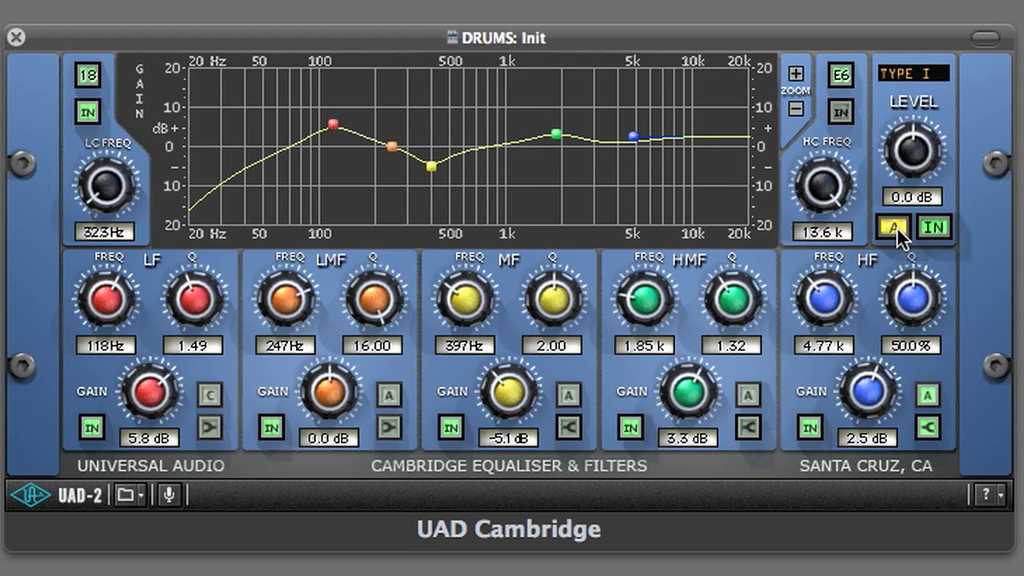
click(894, 227)
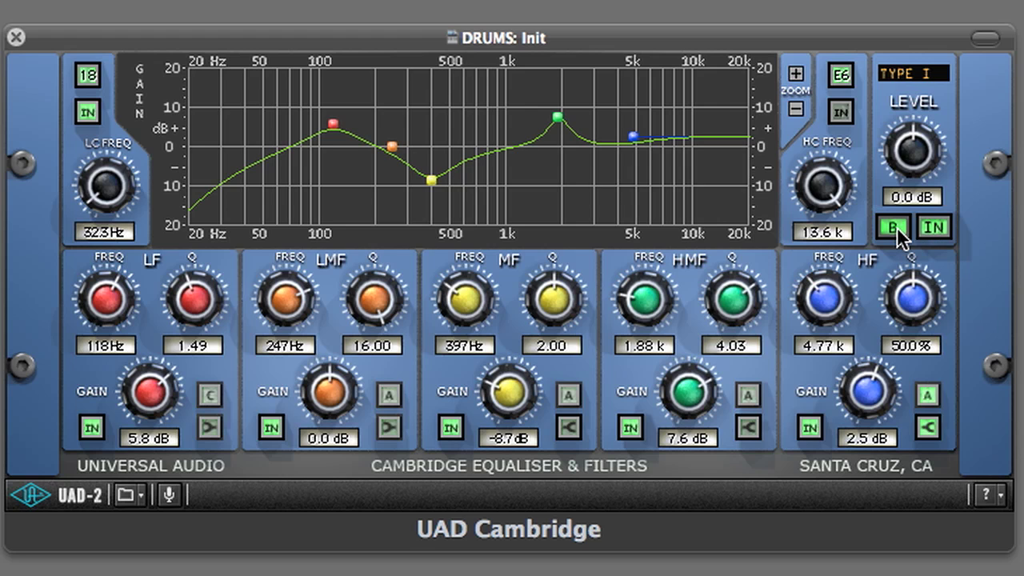
click(894, 228)
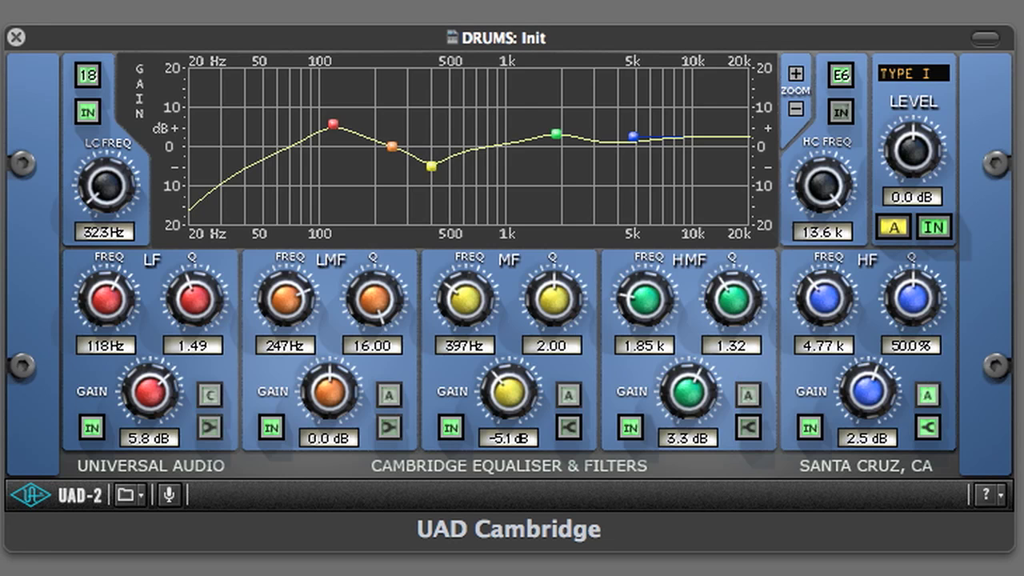
Bypass and re-enable the DRUMS equaliser twice to compare curve A with the unprocessed sound
click(935, 224)
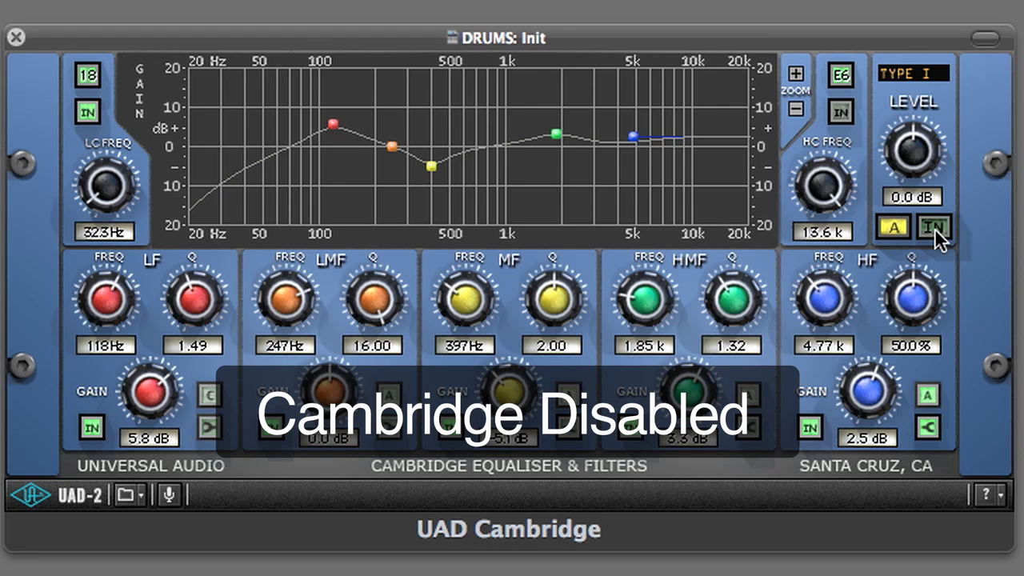
click(935, 228)
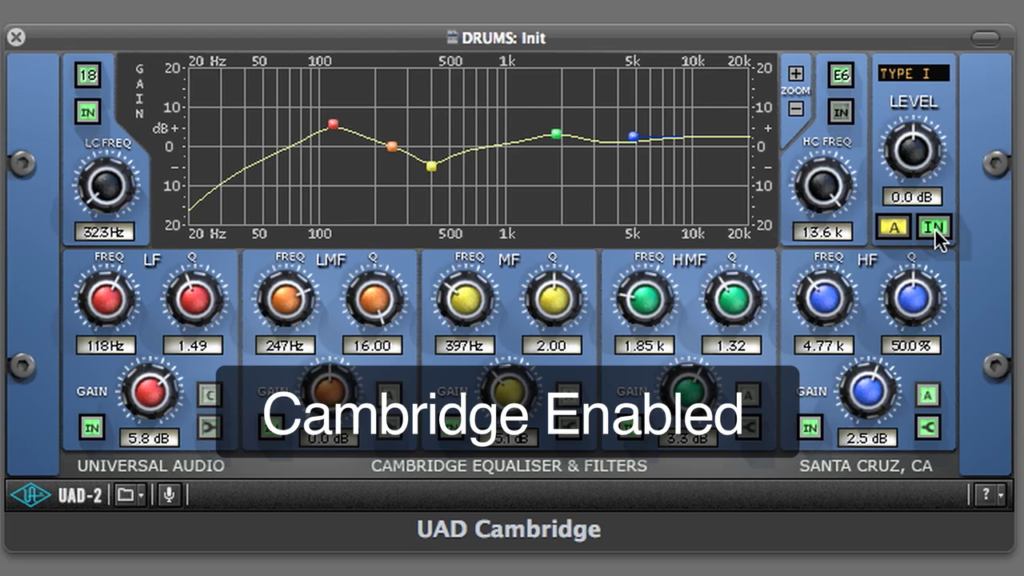
click(934, 228)
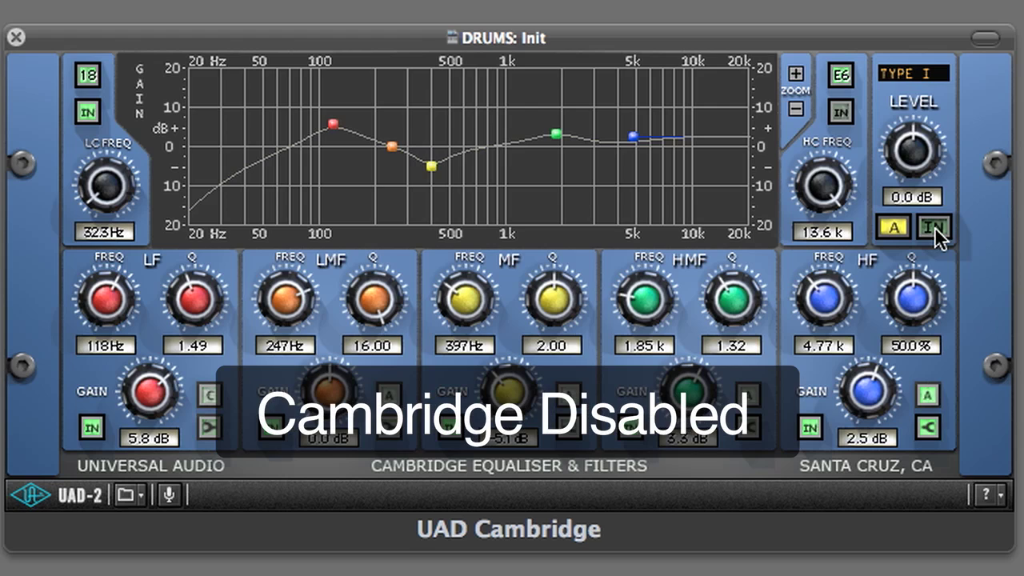
click(934, 227)
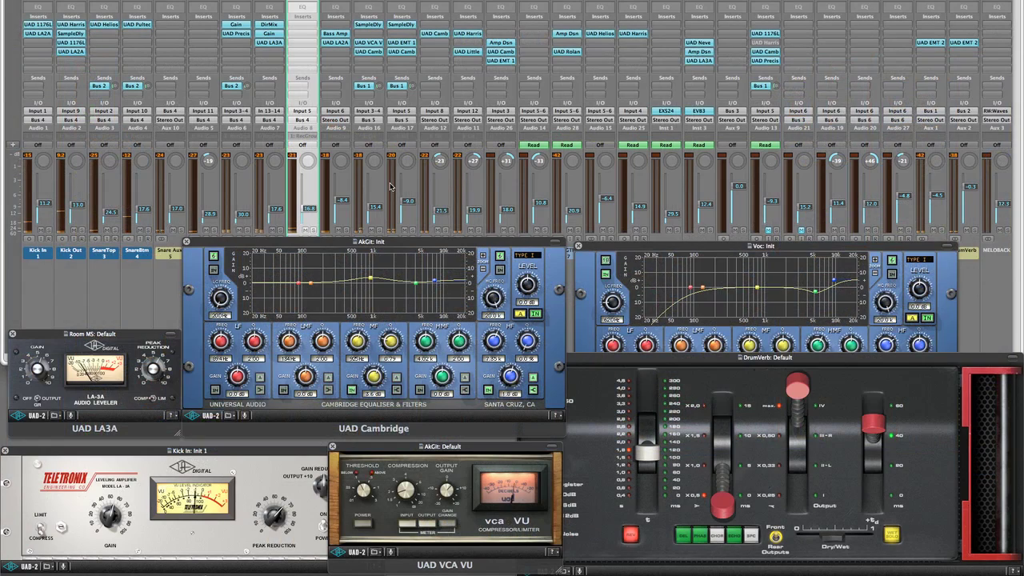
Bypass and re-enable the AkGit equaliser with the 925 Hz MF boost to compare the guitar with and without EQ
scroll(390, 186, right, 4)
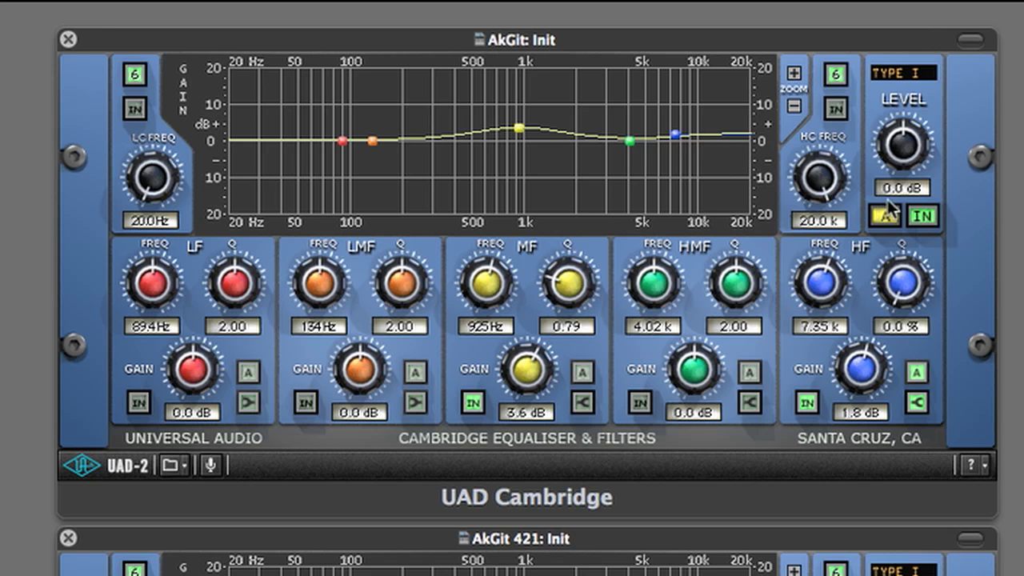
click(924, 216)
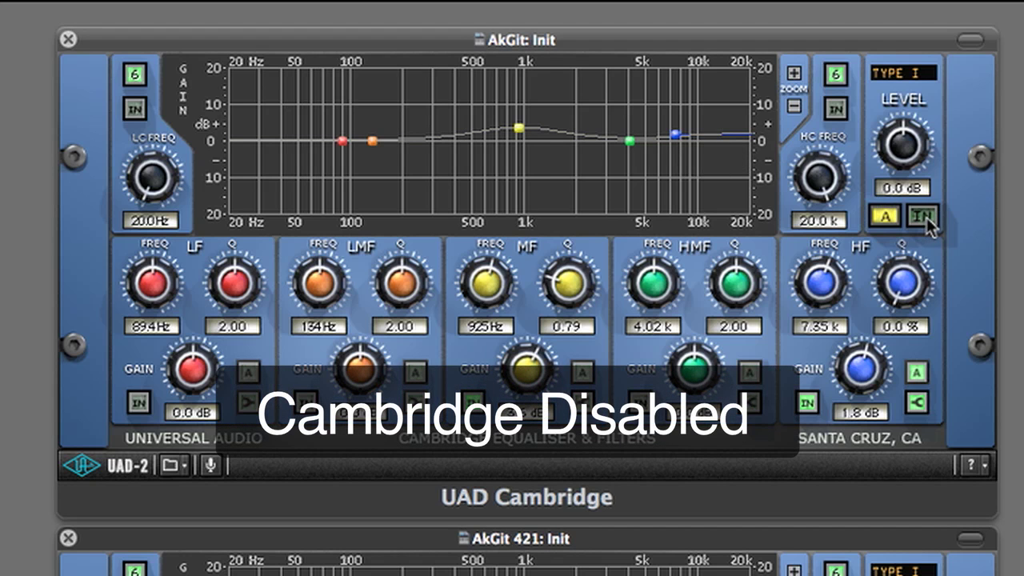
click(924, 216)
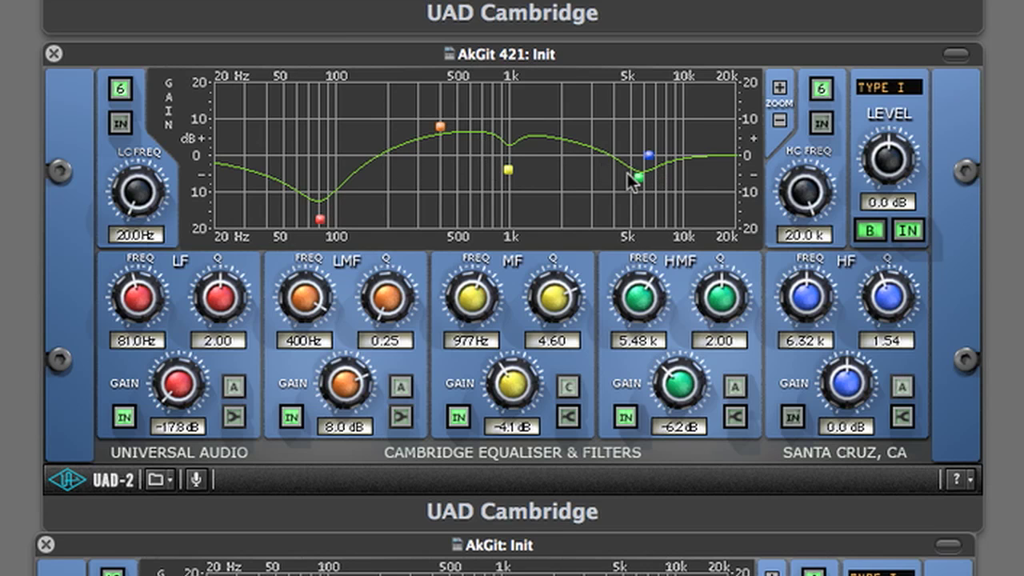
Bypass and re-enable the AkGit 421 equaliser, and do the same for the AkGit equaliser with the 44.5 Hz low cut
click(908, 230)
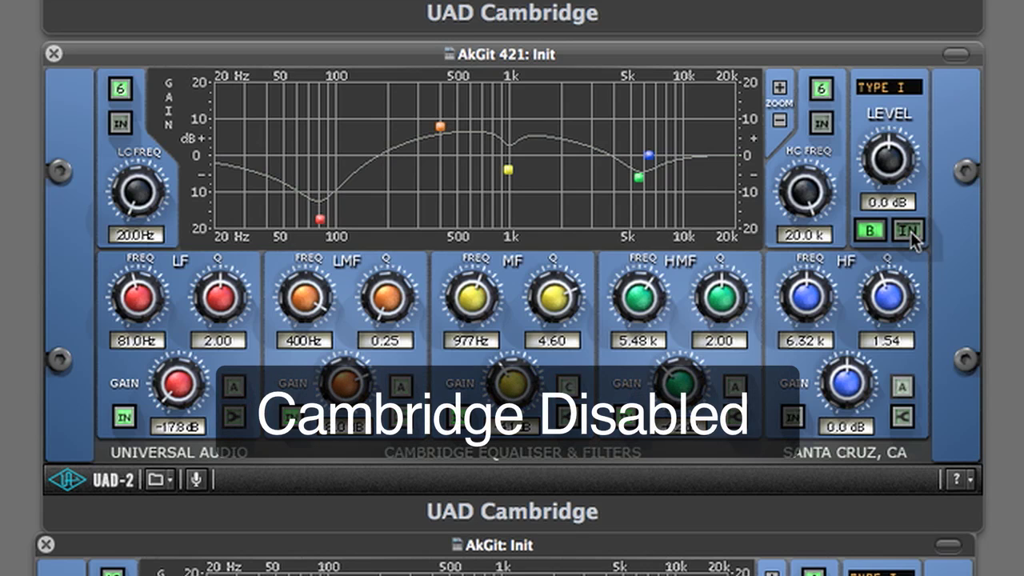
click(908, 230)
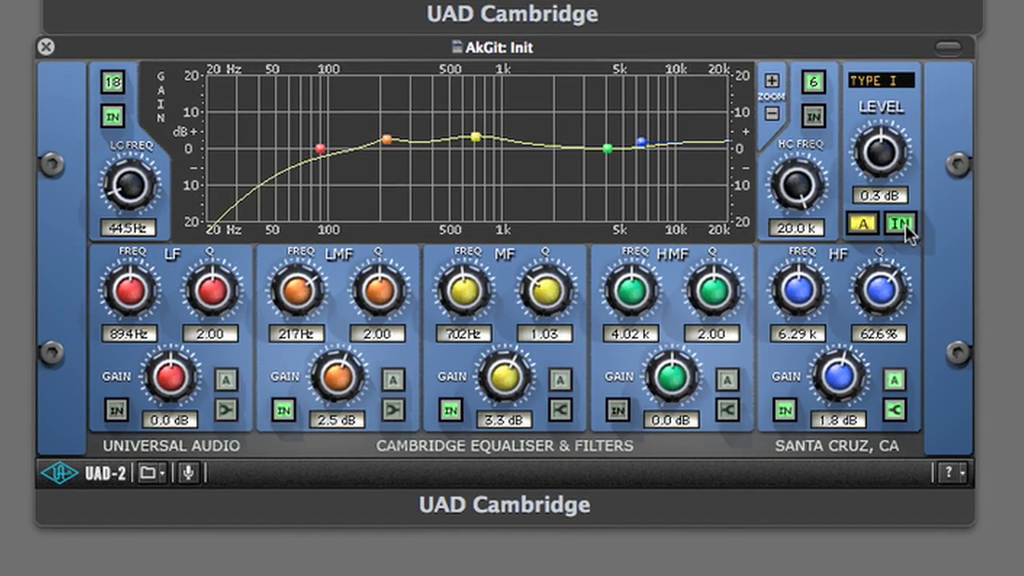
click(902, 224)
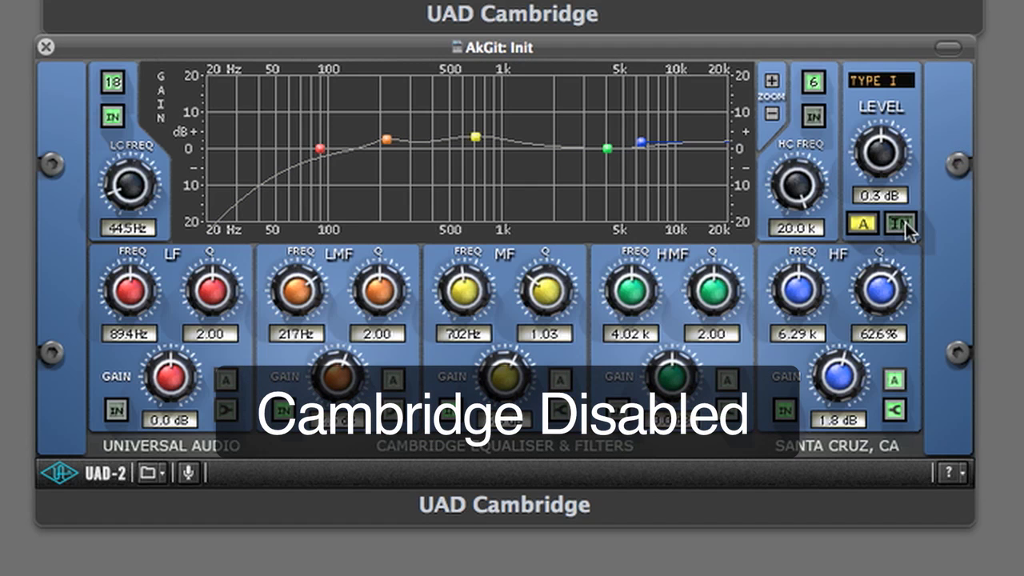
click(906, 222)
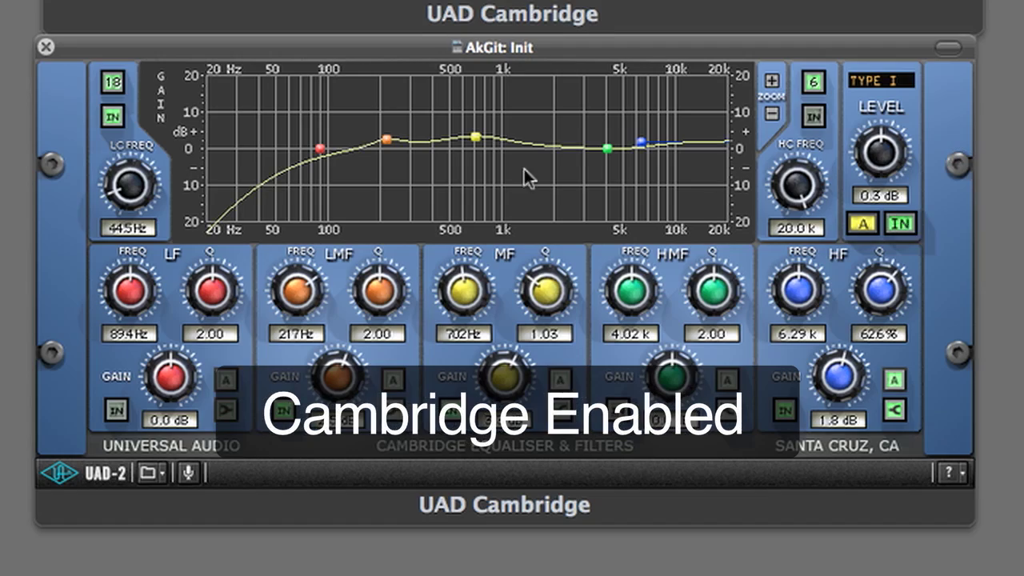